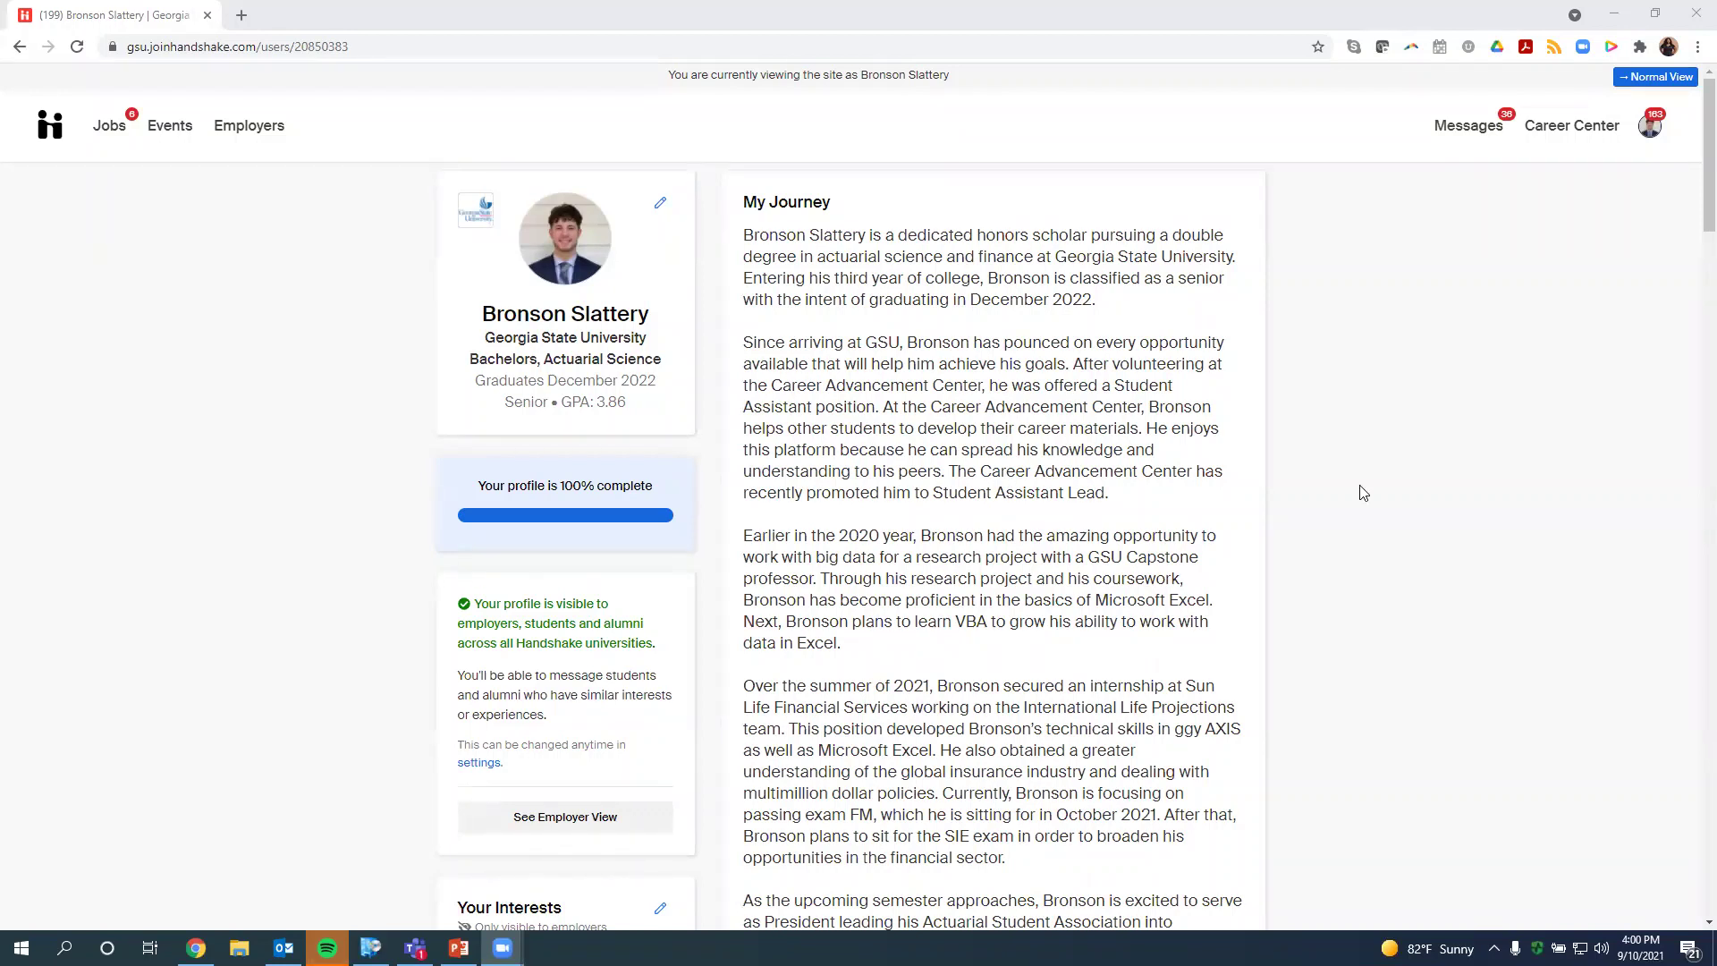
- Filter the Events list to the RCB CAC career center, narrowing 318 results to 273
left_click(169, 136)
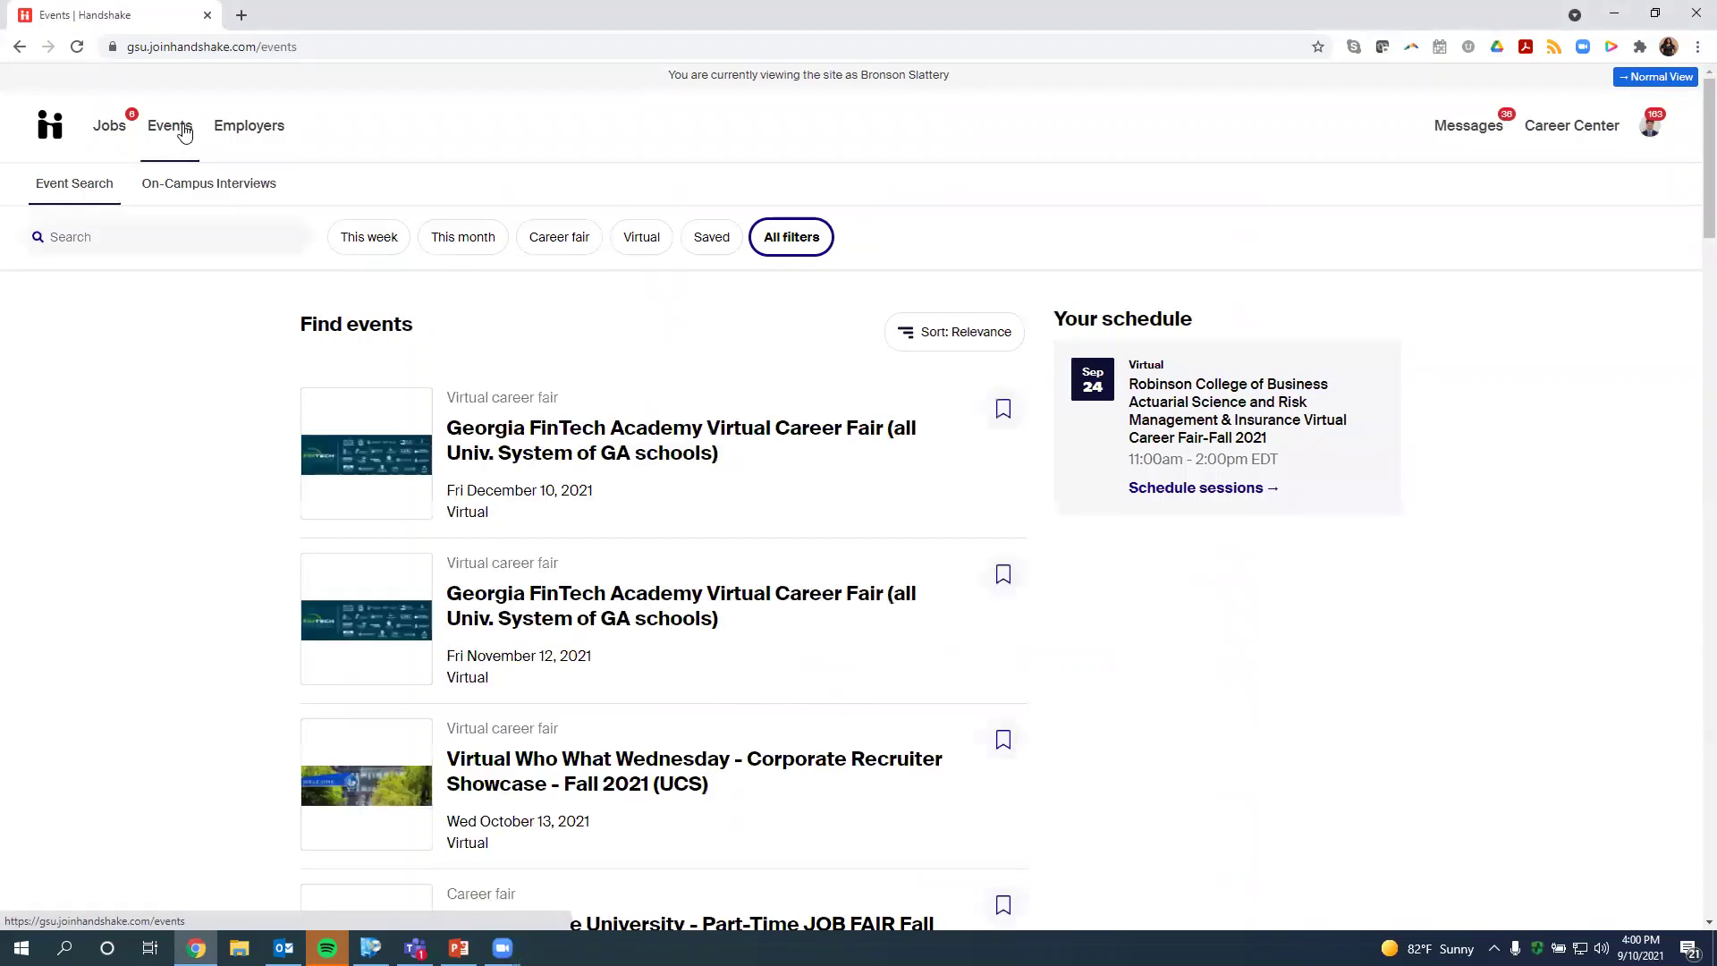
left_click(780, 249)
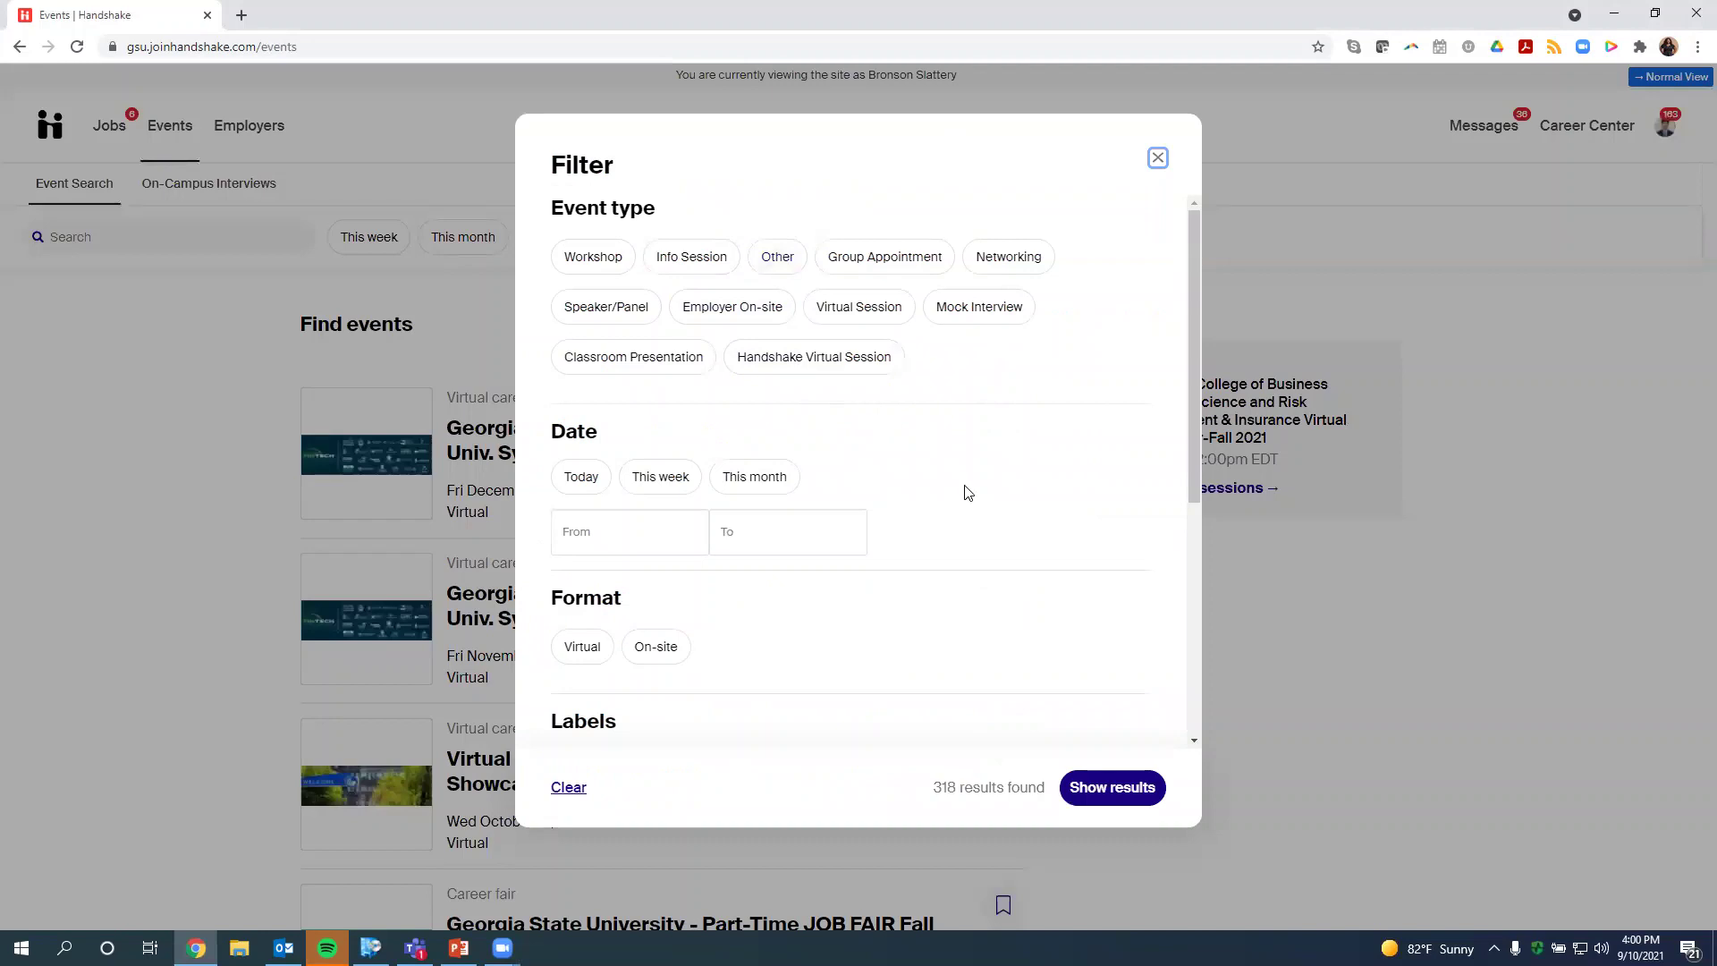
scroll(966, 508, "down", 4)
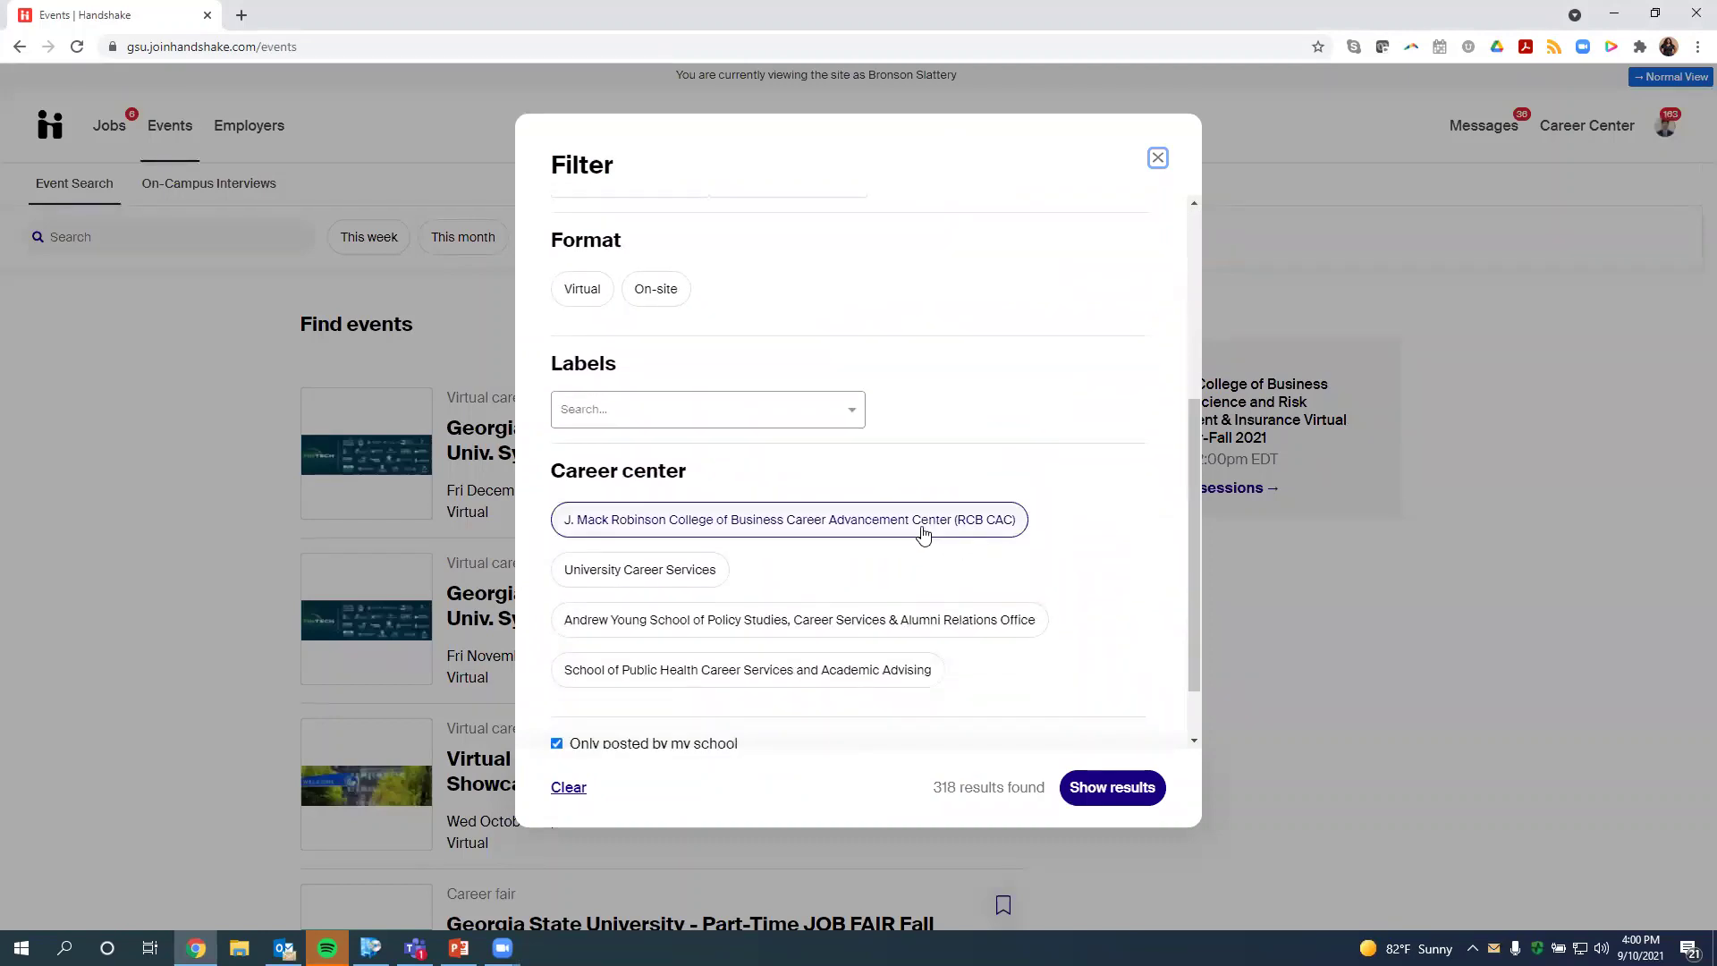
left_click(924, 519)
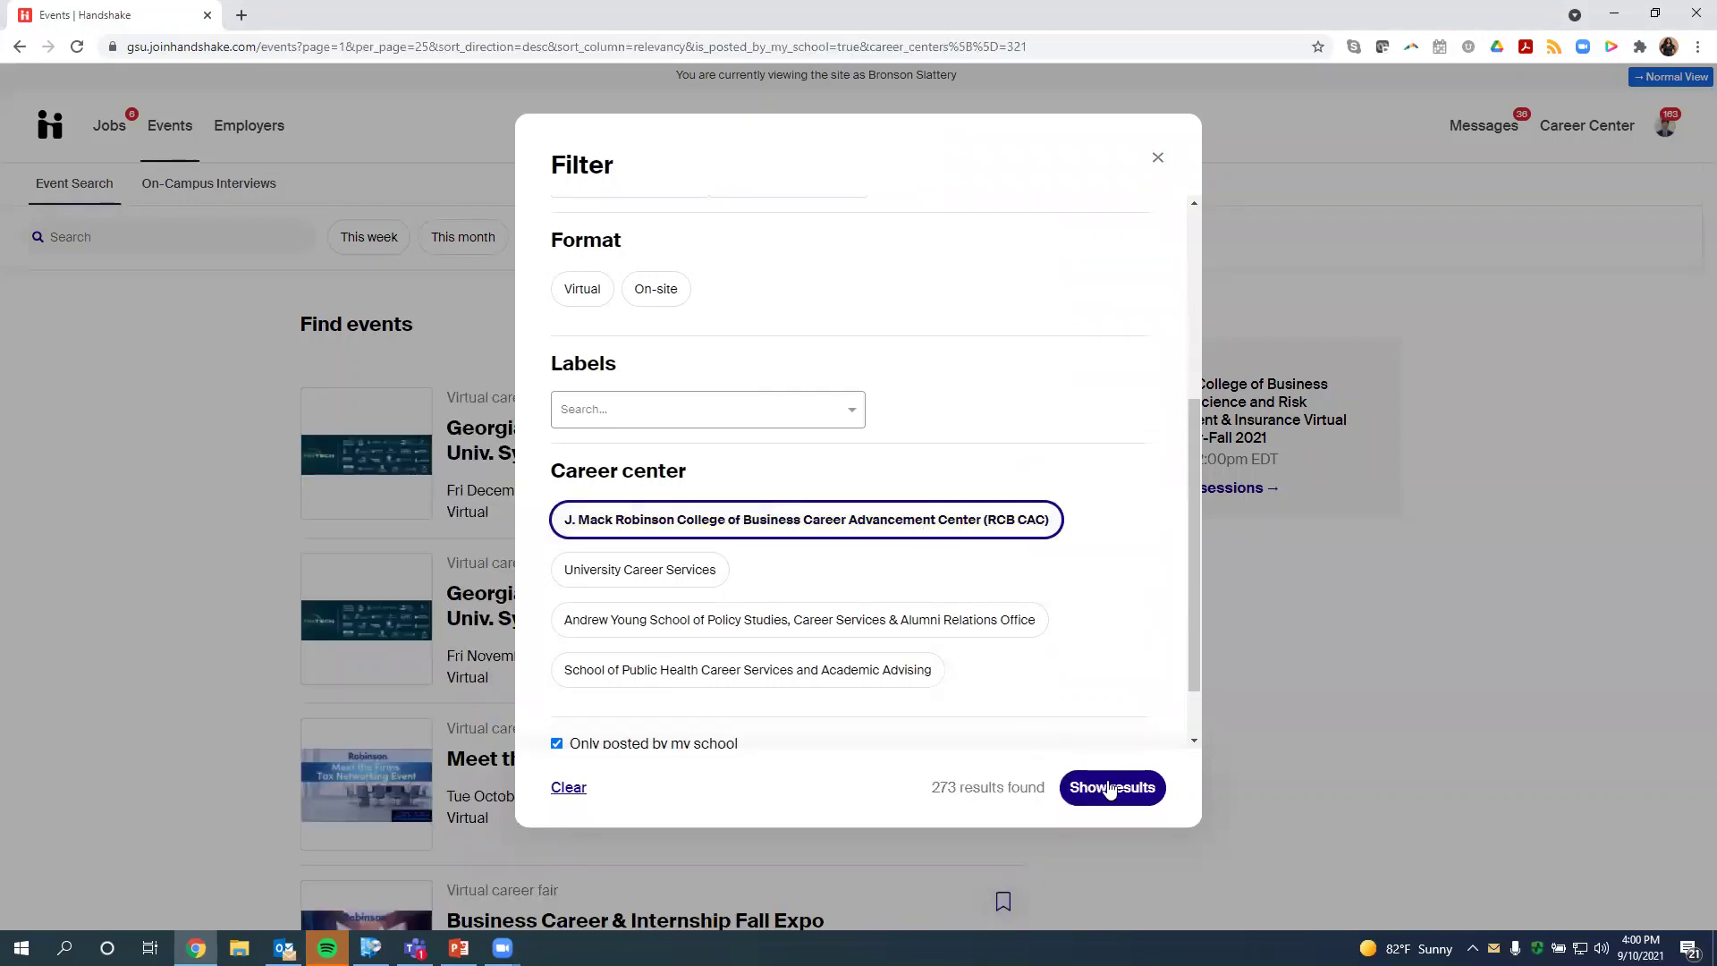
left_click(1114, 789)
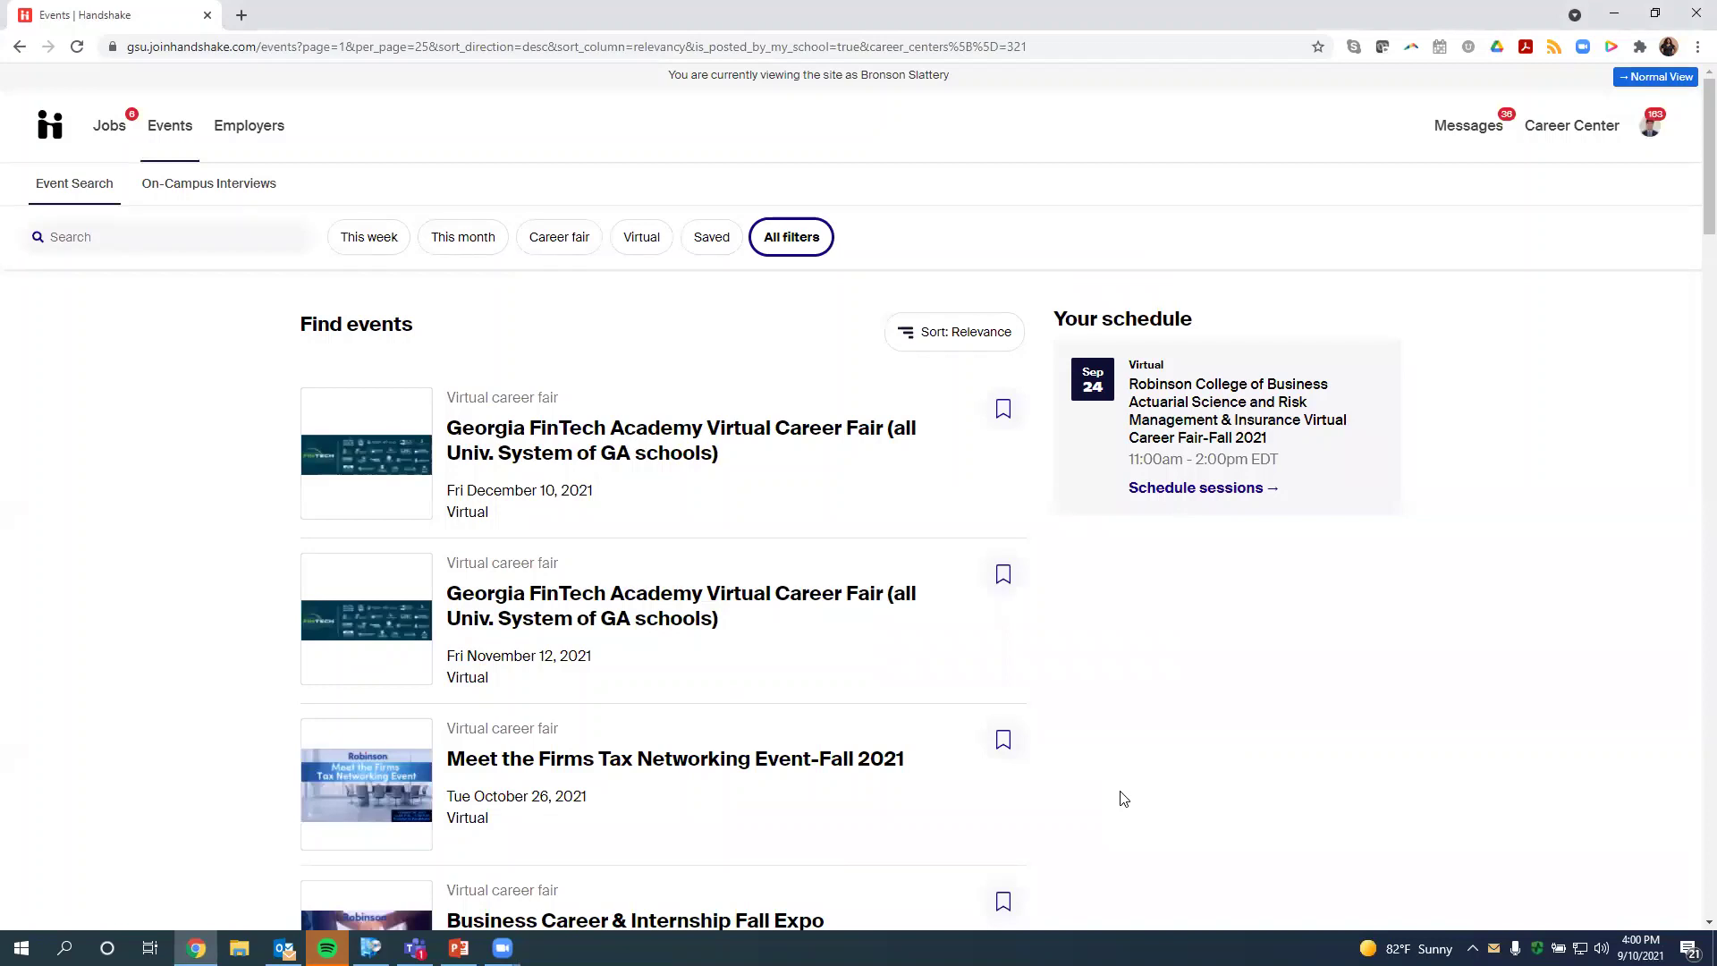
- Show only career fairs and open the Business Career & Internship Fall Expo for Sep 17
left_click(560, 250)
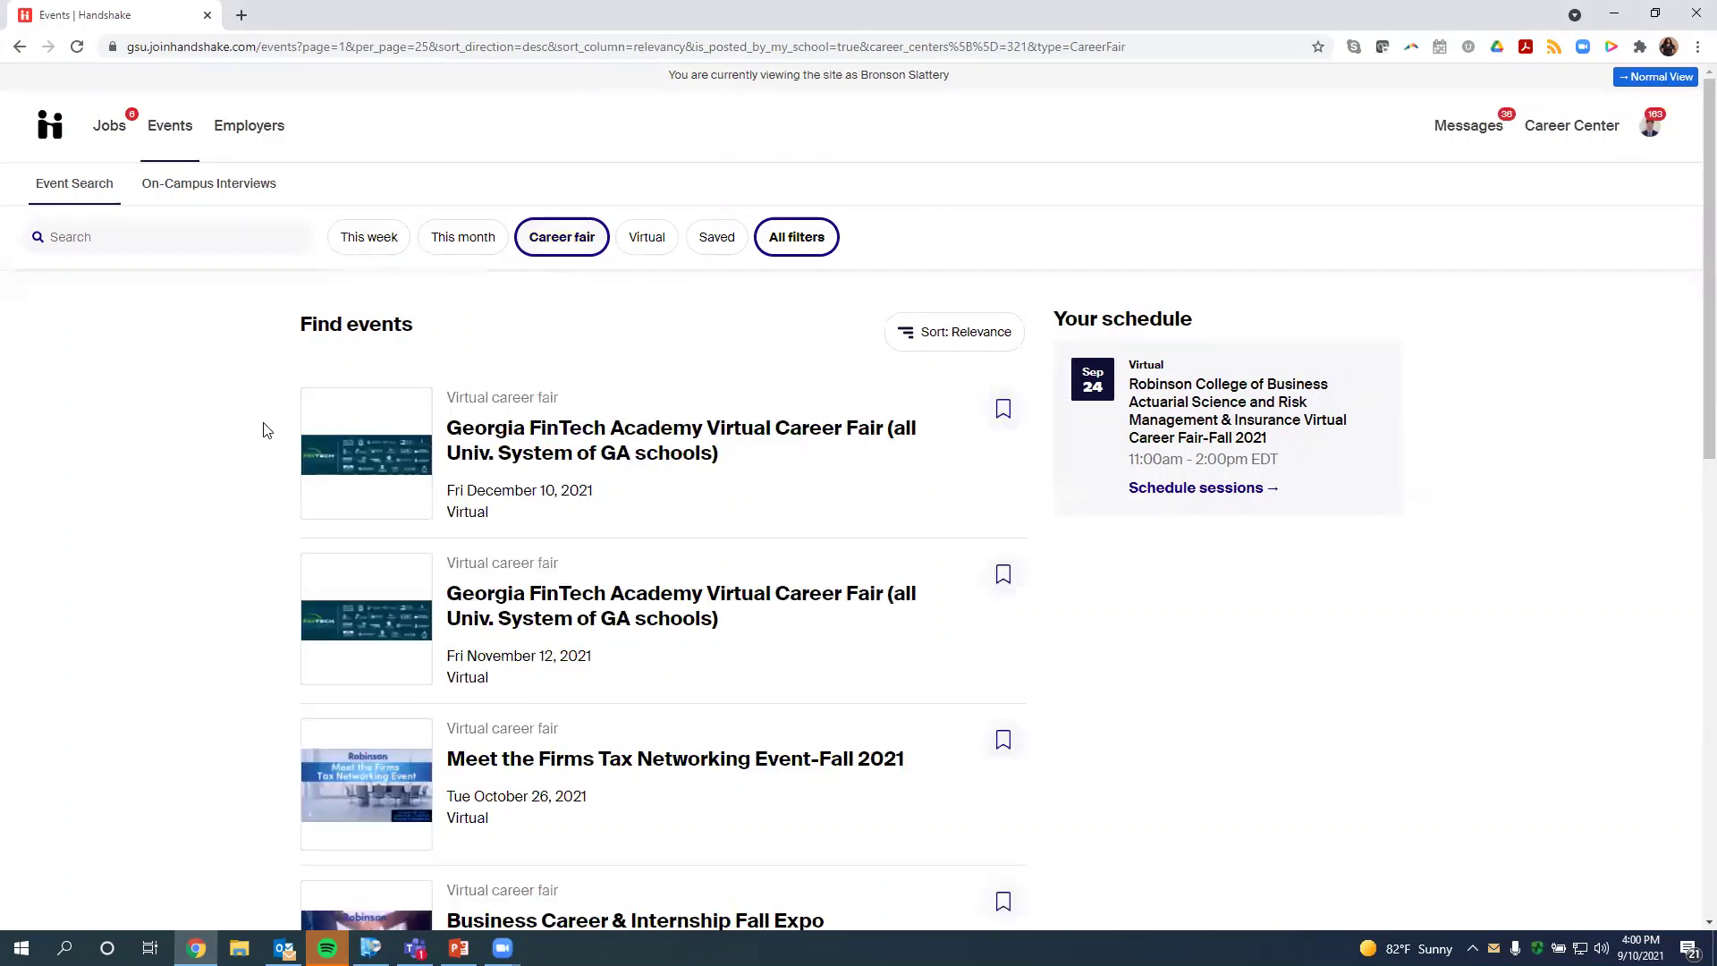
scroll(196, 555, "down", 3)
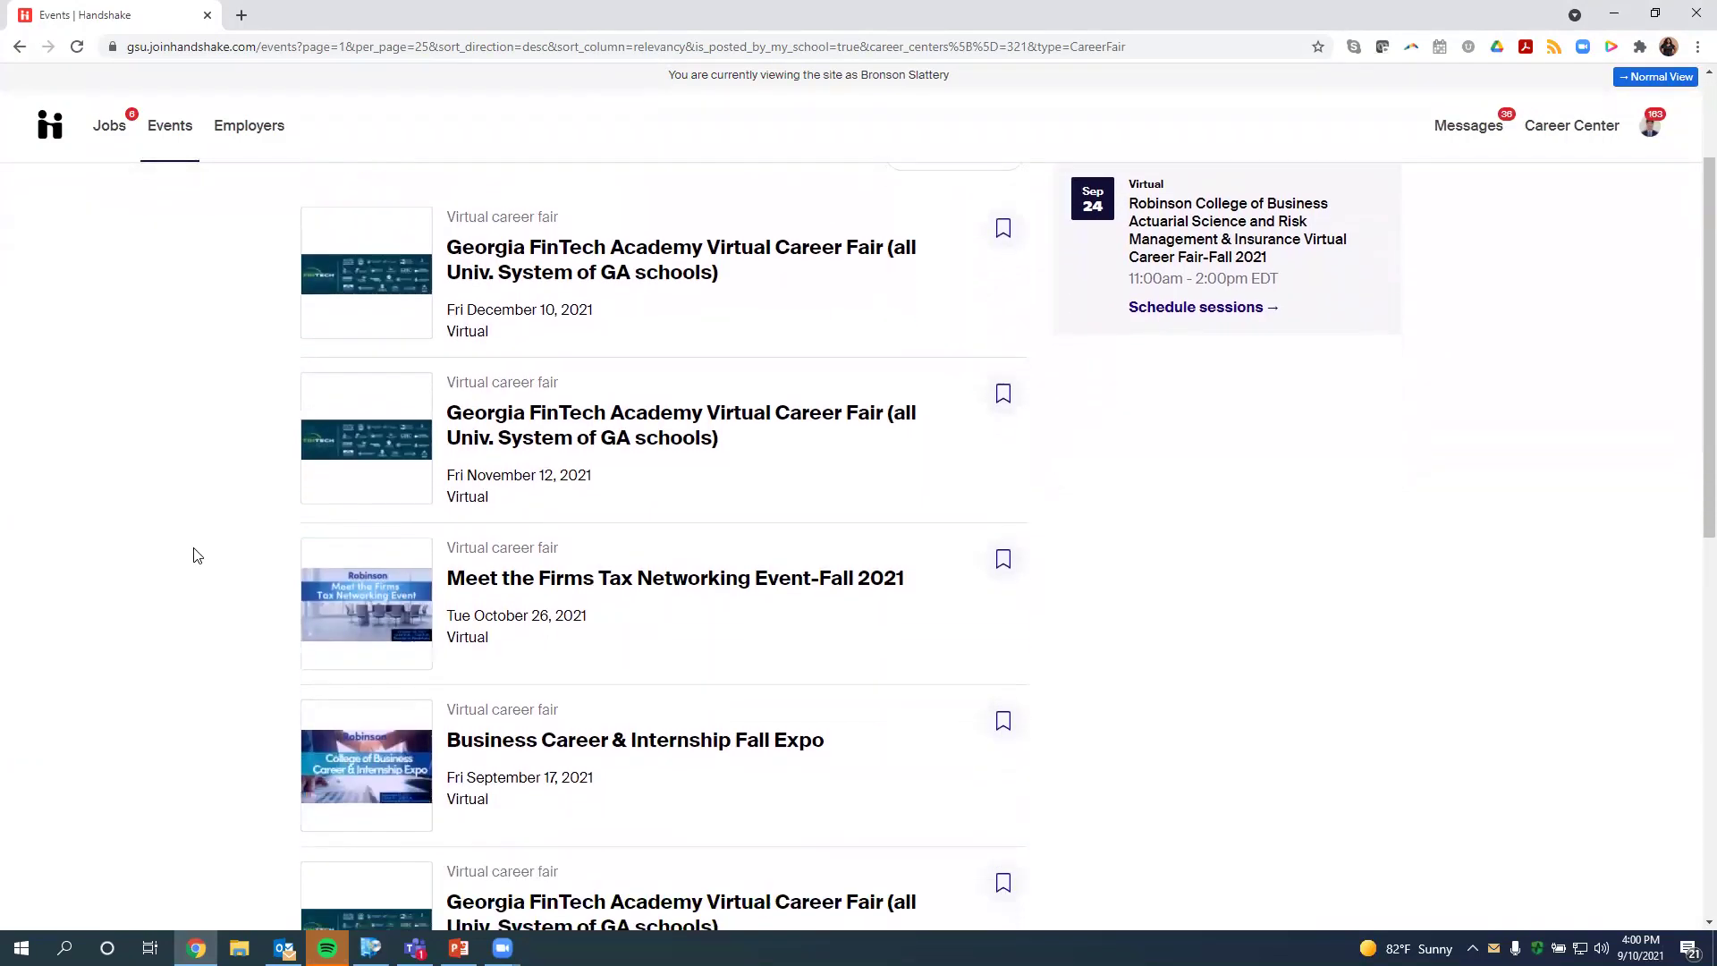
scroll(197, 555, "down", 2)
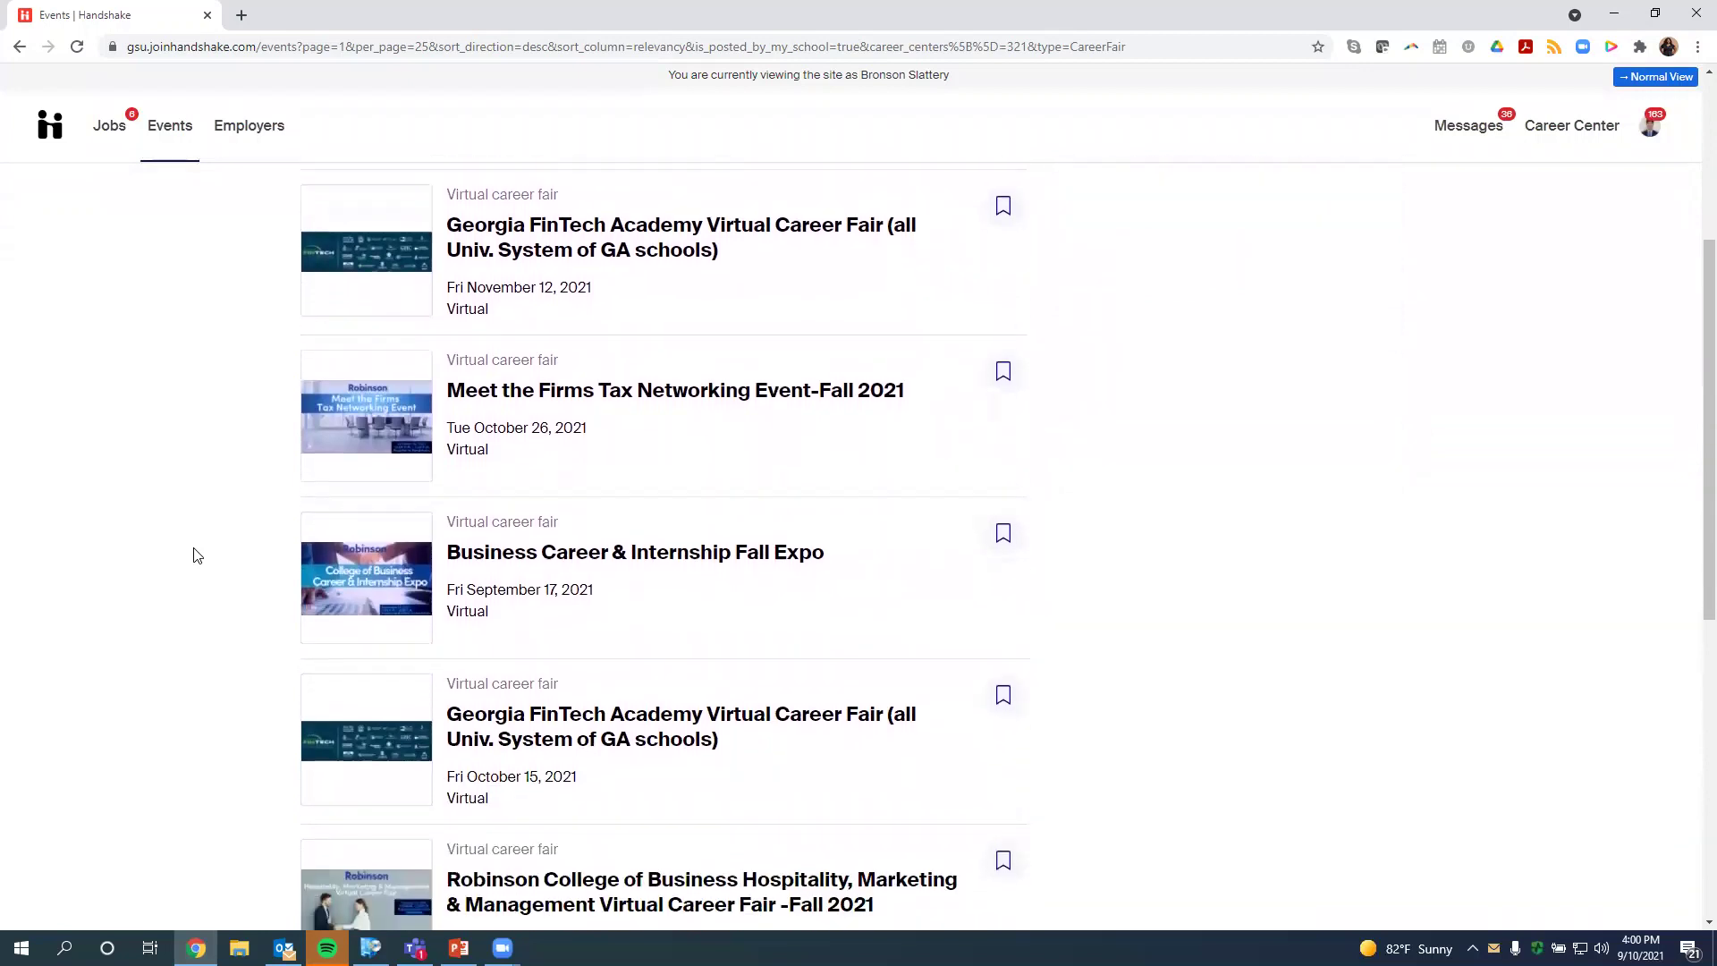
left_click(499, 547)
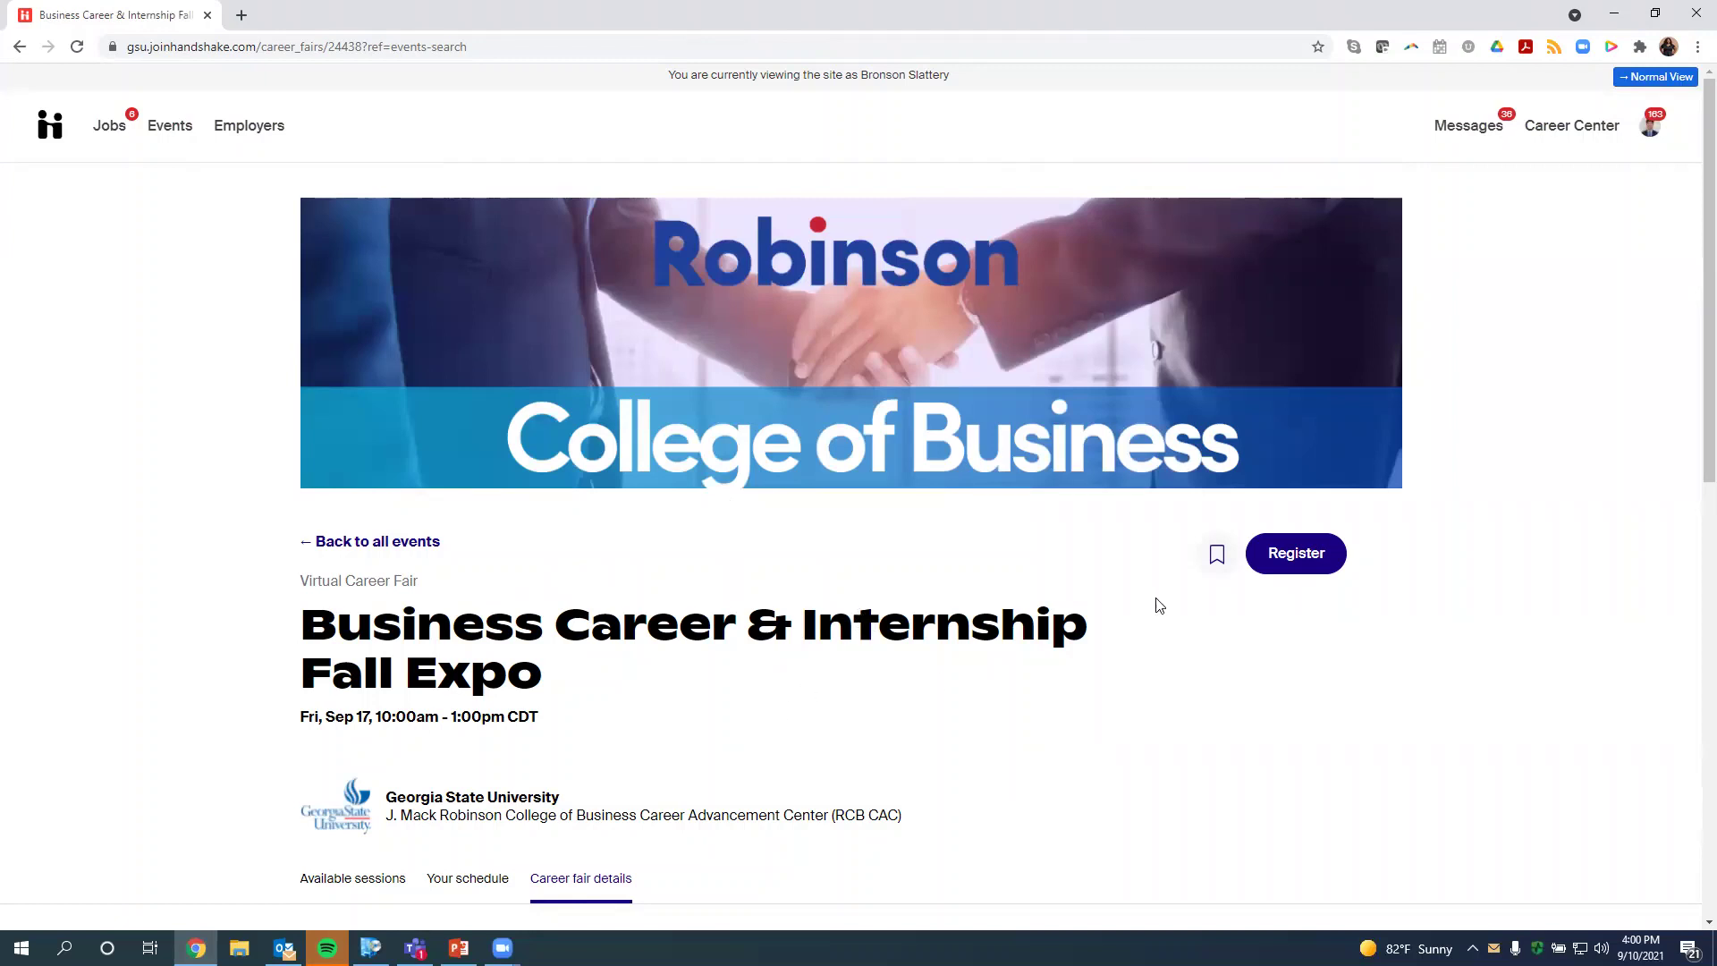
- Register for the Fall Expo and browse its employer sessions, such as CVS Health and Chick-fil-A Midtown
left_click(1313, 560)
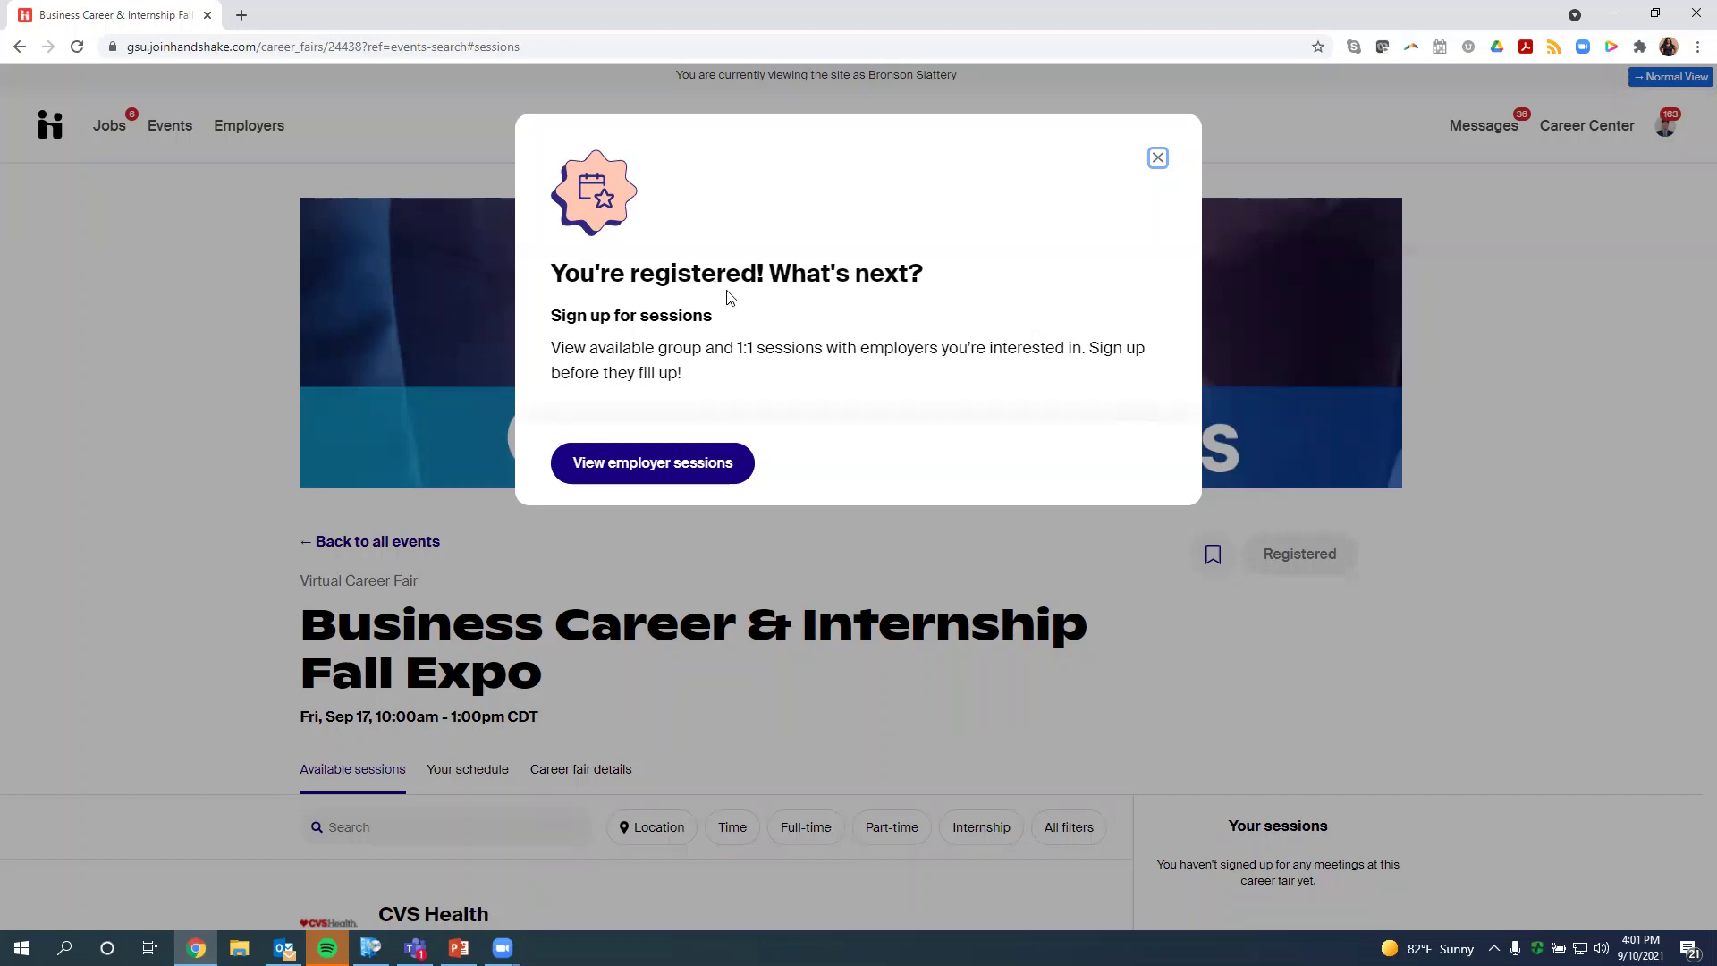
left_click(642, 467)
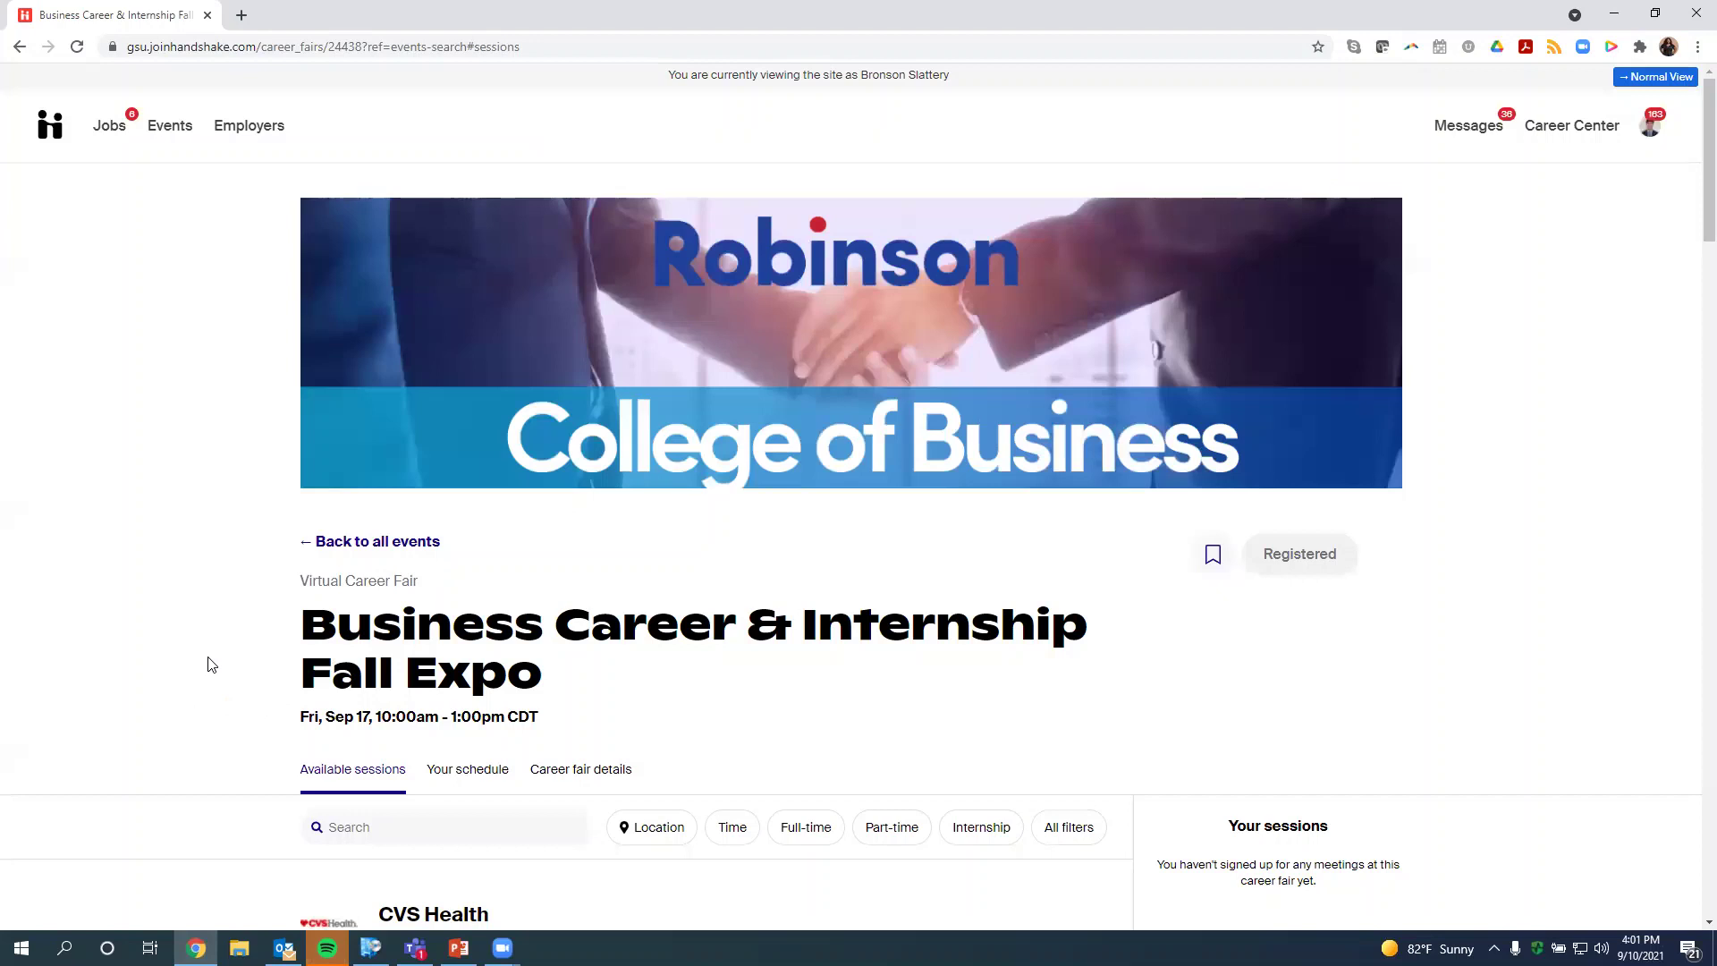
scroll(220, 639, "down", 2)
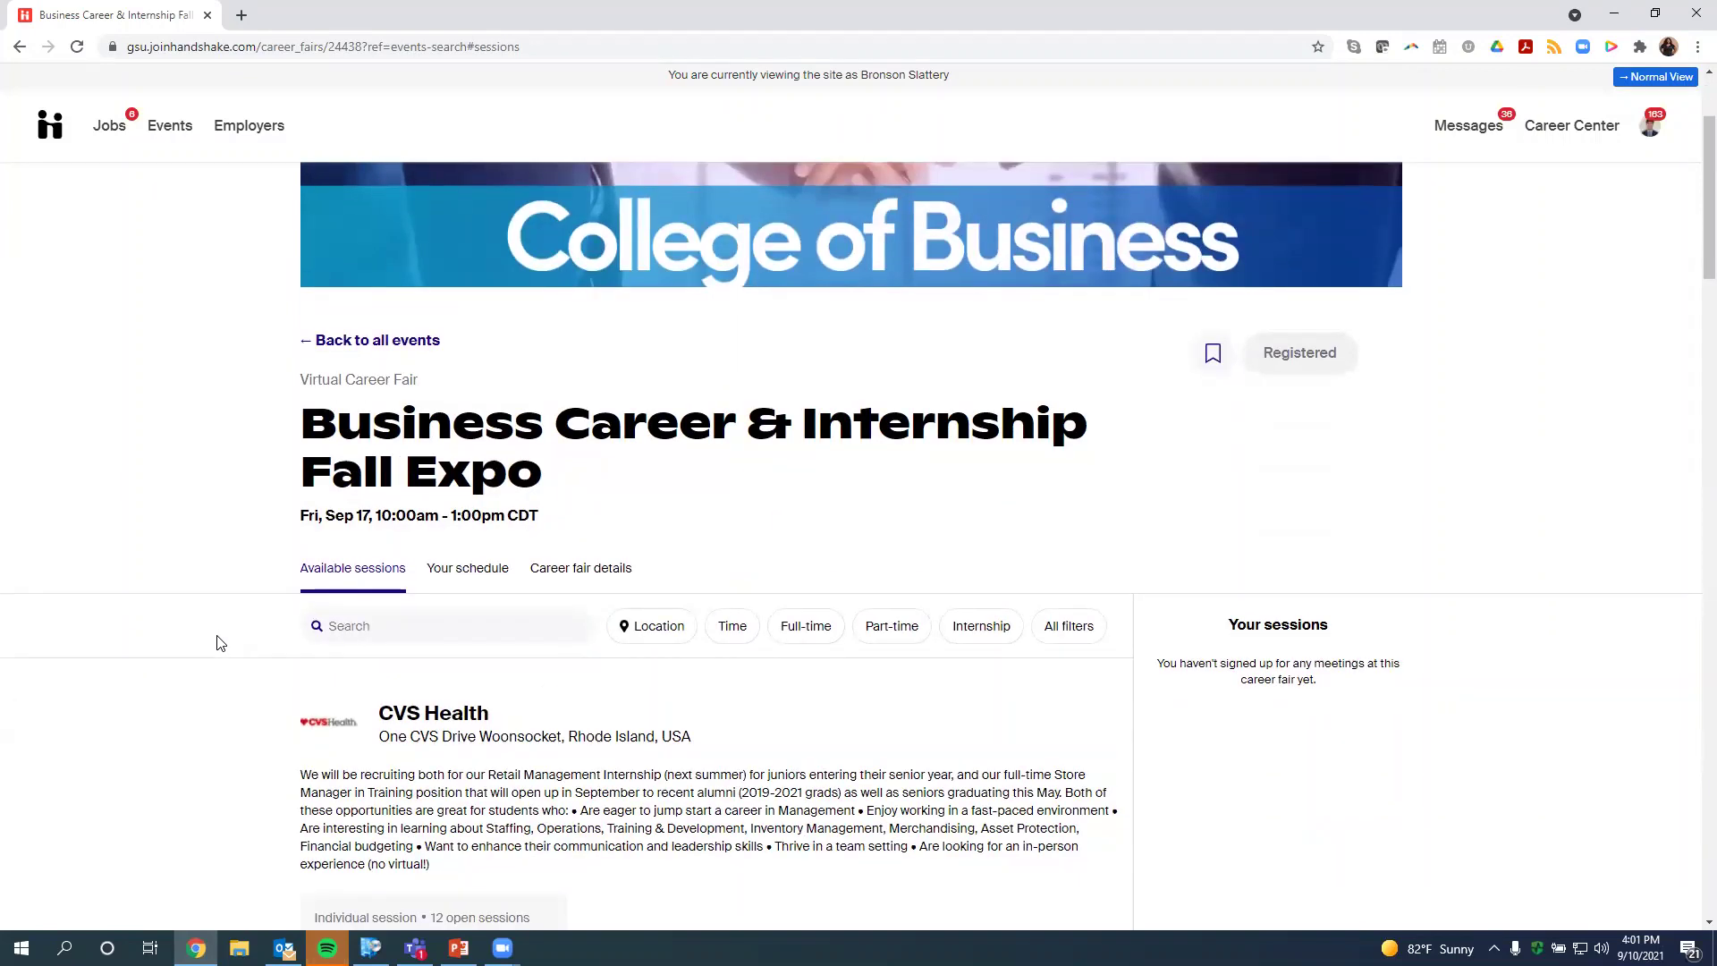
scroll(216, 642, "down", 2)
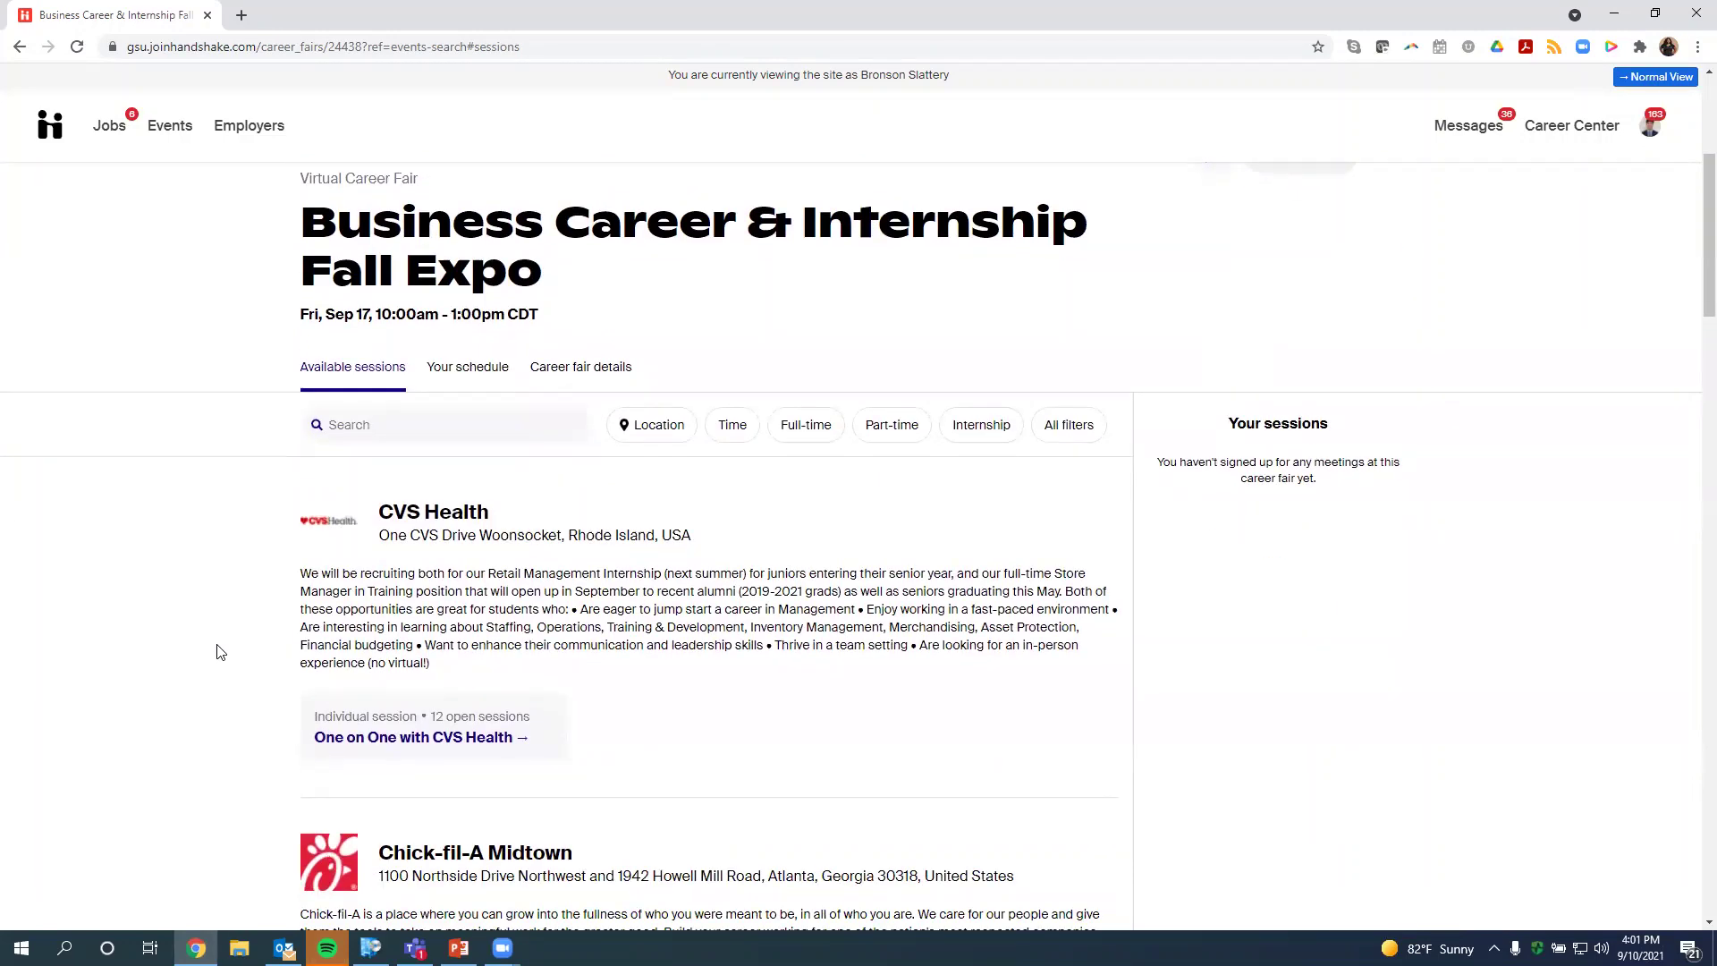
scroll(221, 652, "down", 1)
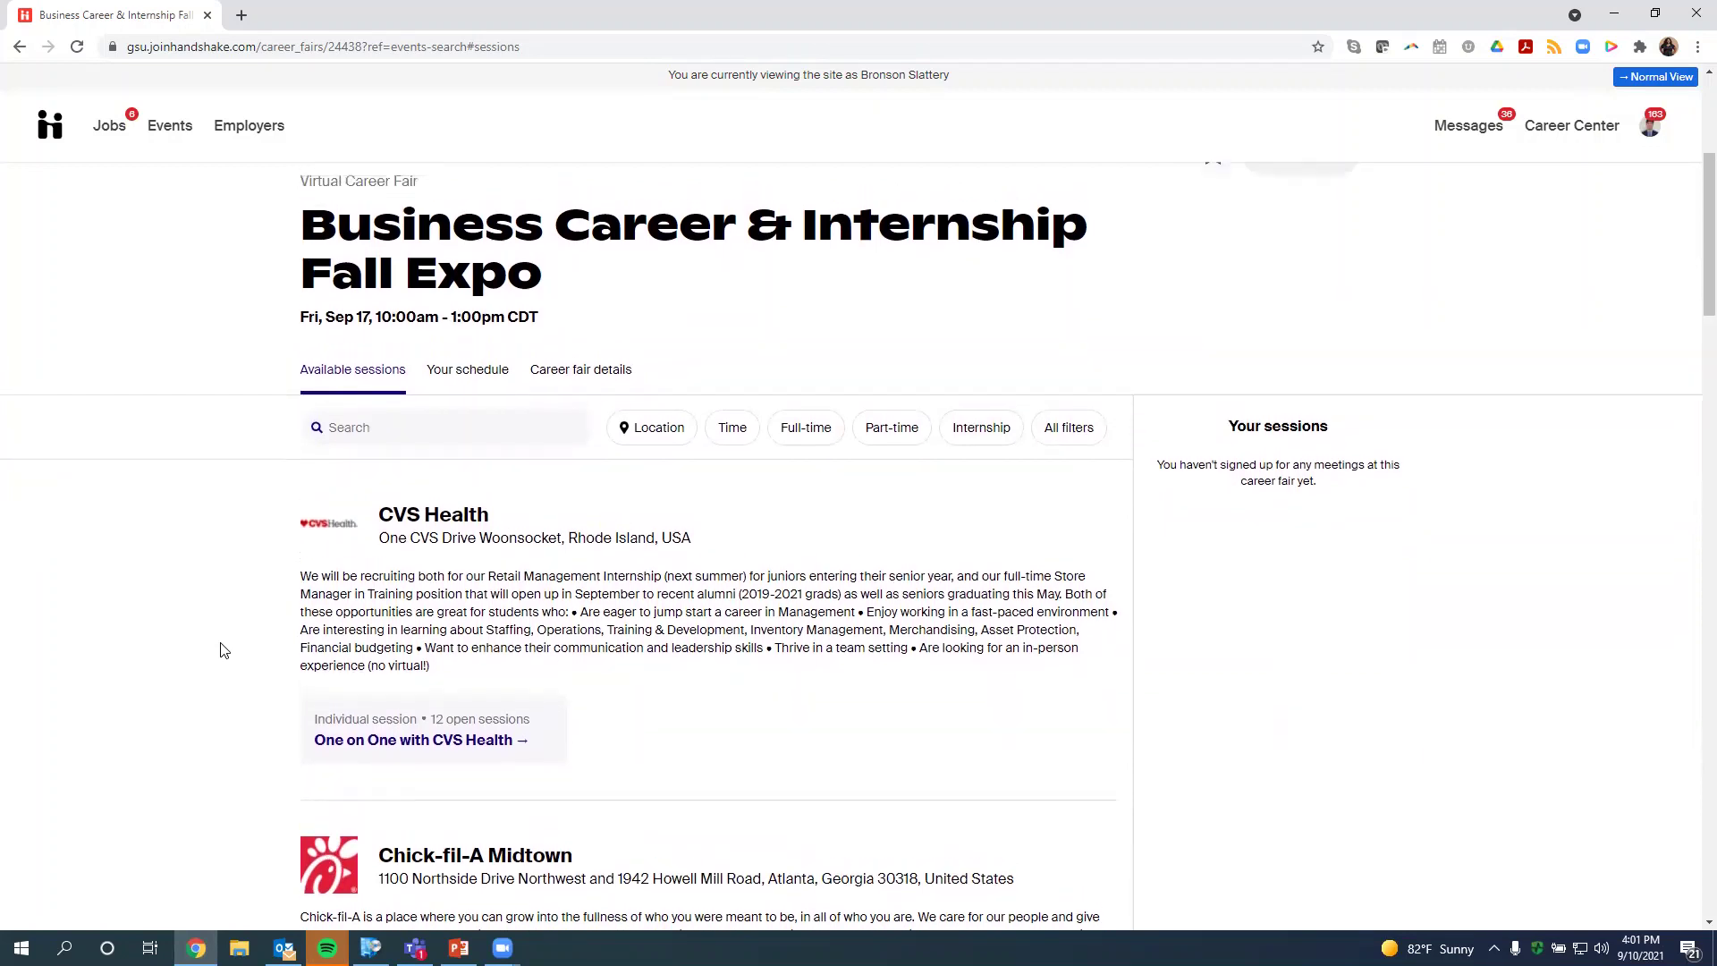
scroll(224, 650, "down", 2)
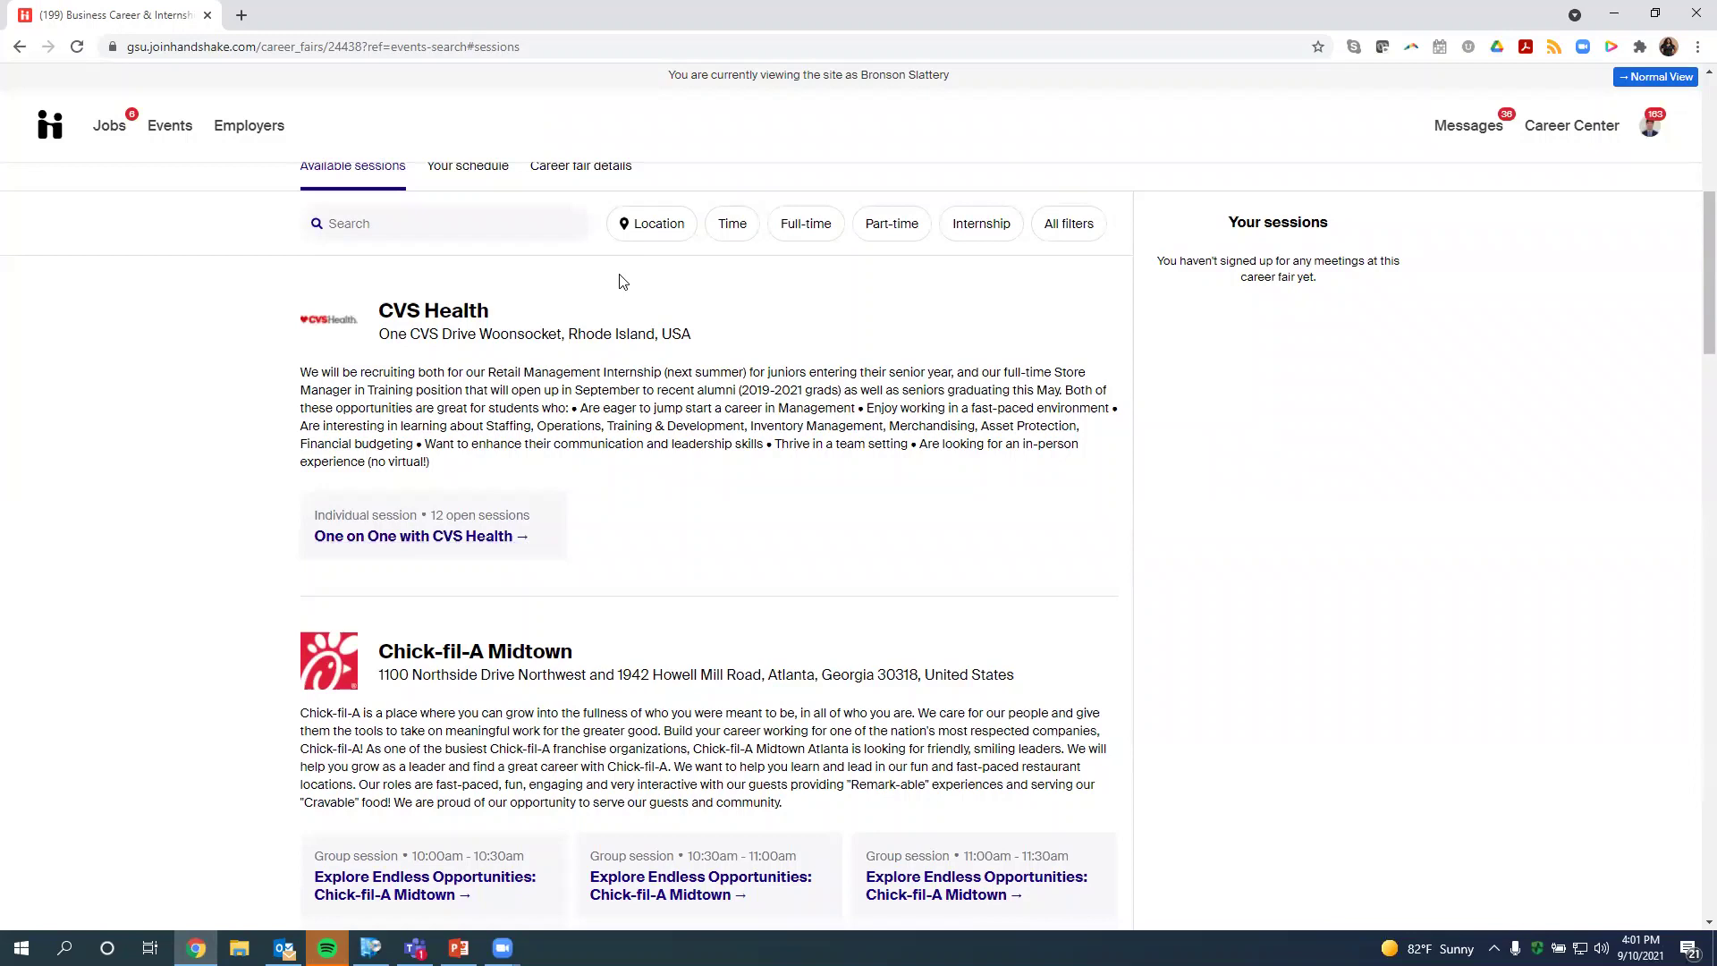
- Apply the Internship filter and scroll down to Carter's, Inc.'s one-on-one and Company Overview sessions
left_click(981, 226)
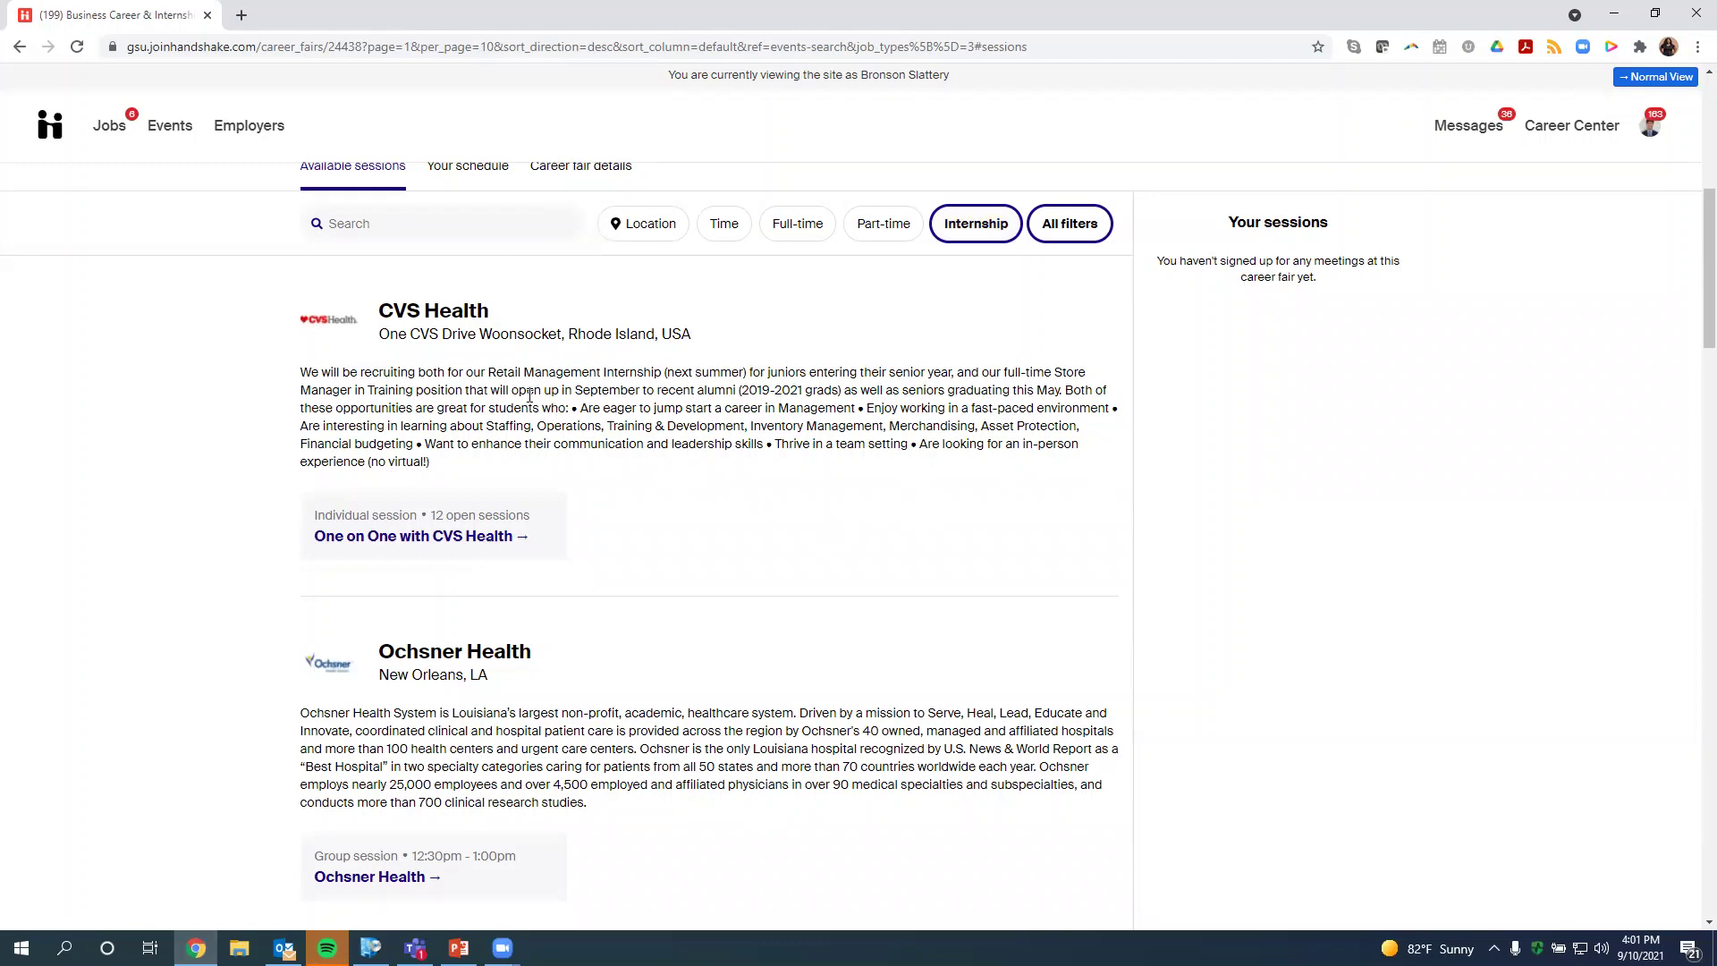
scroll(259, 612, "down", 1)
scroll(258, 612, "down", 3)
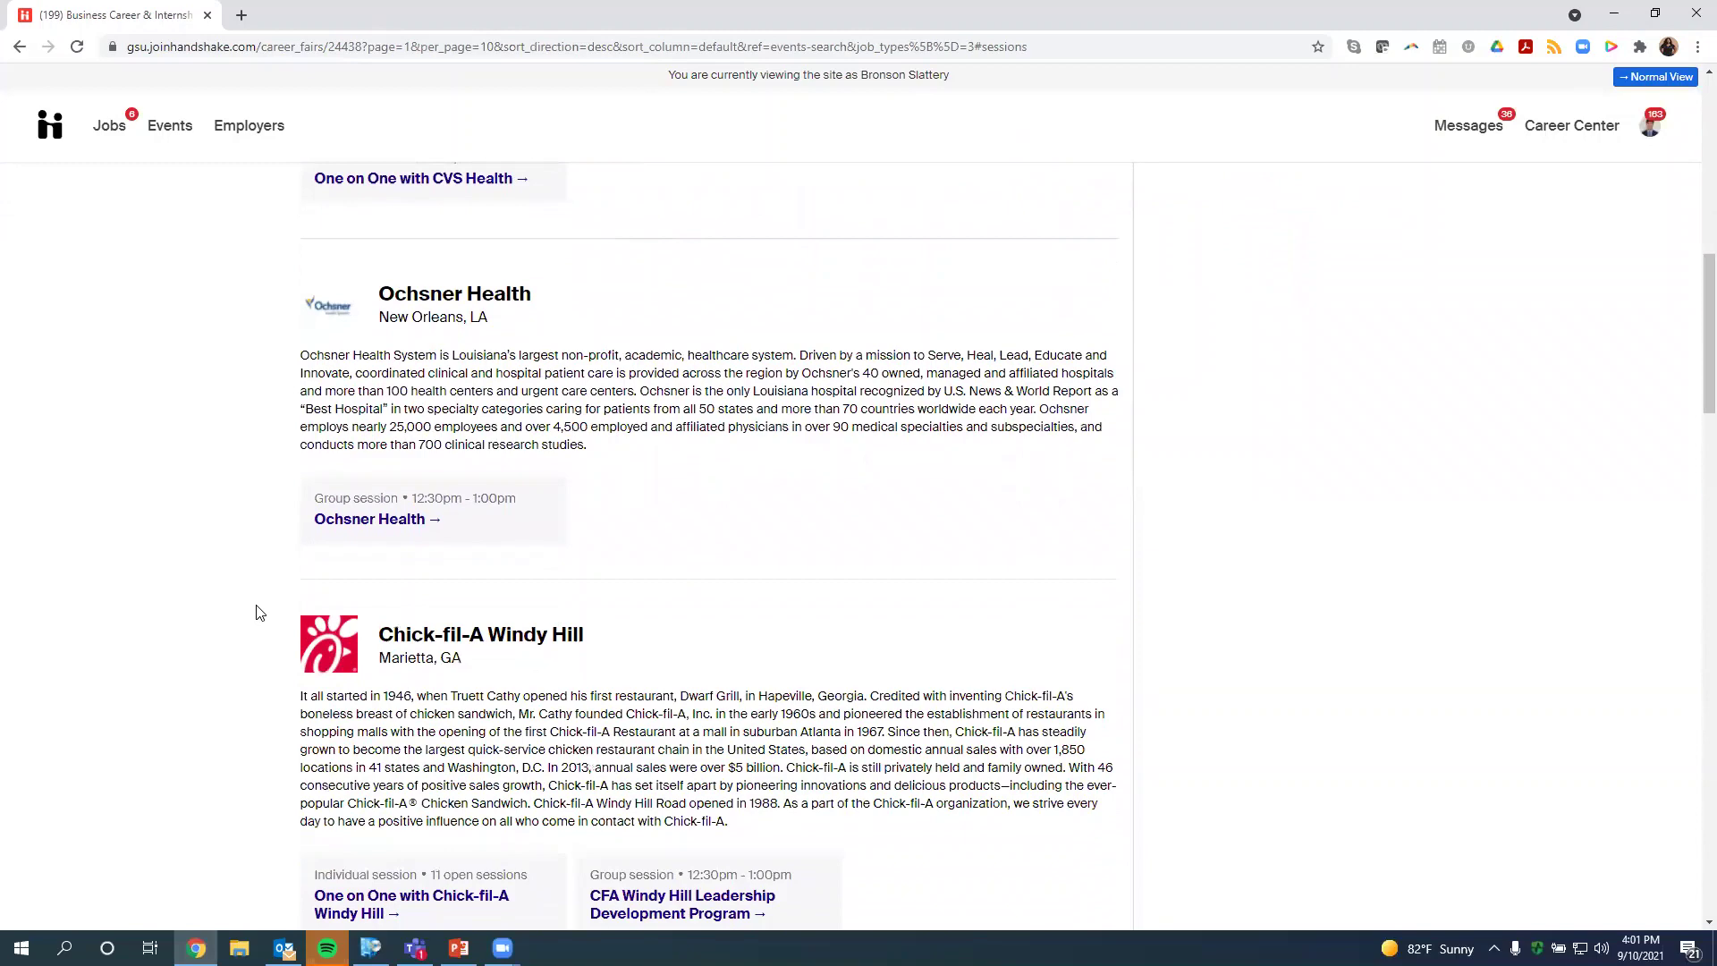
scroll(259, 611, "down", 5)
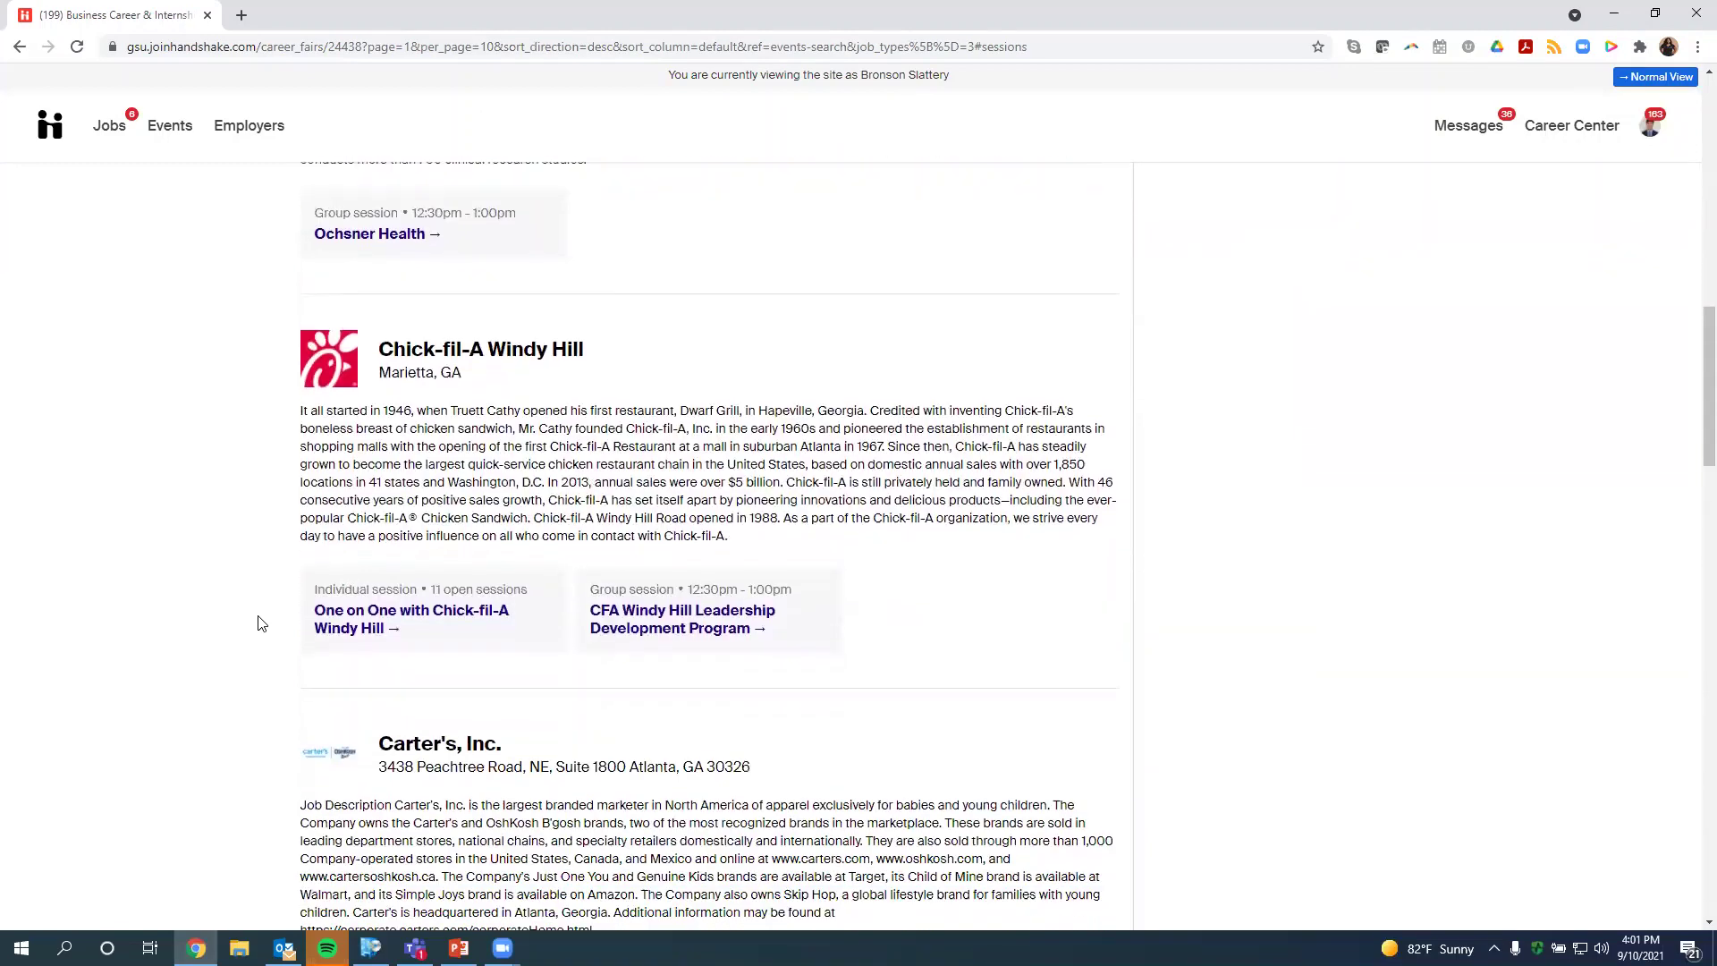
scroll(259, 623, "down", 2)
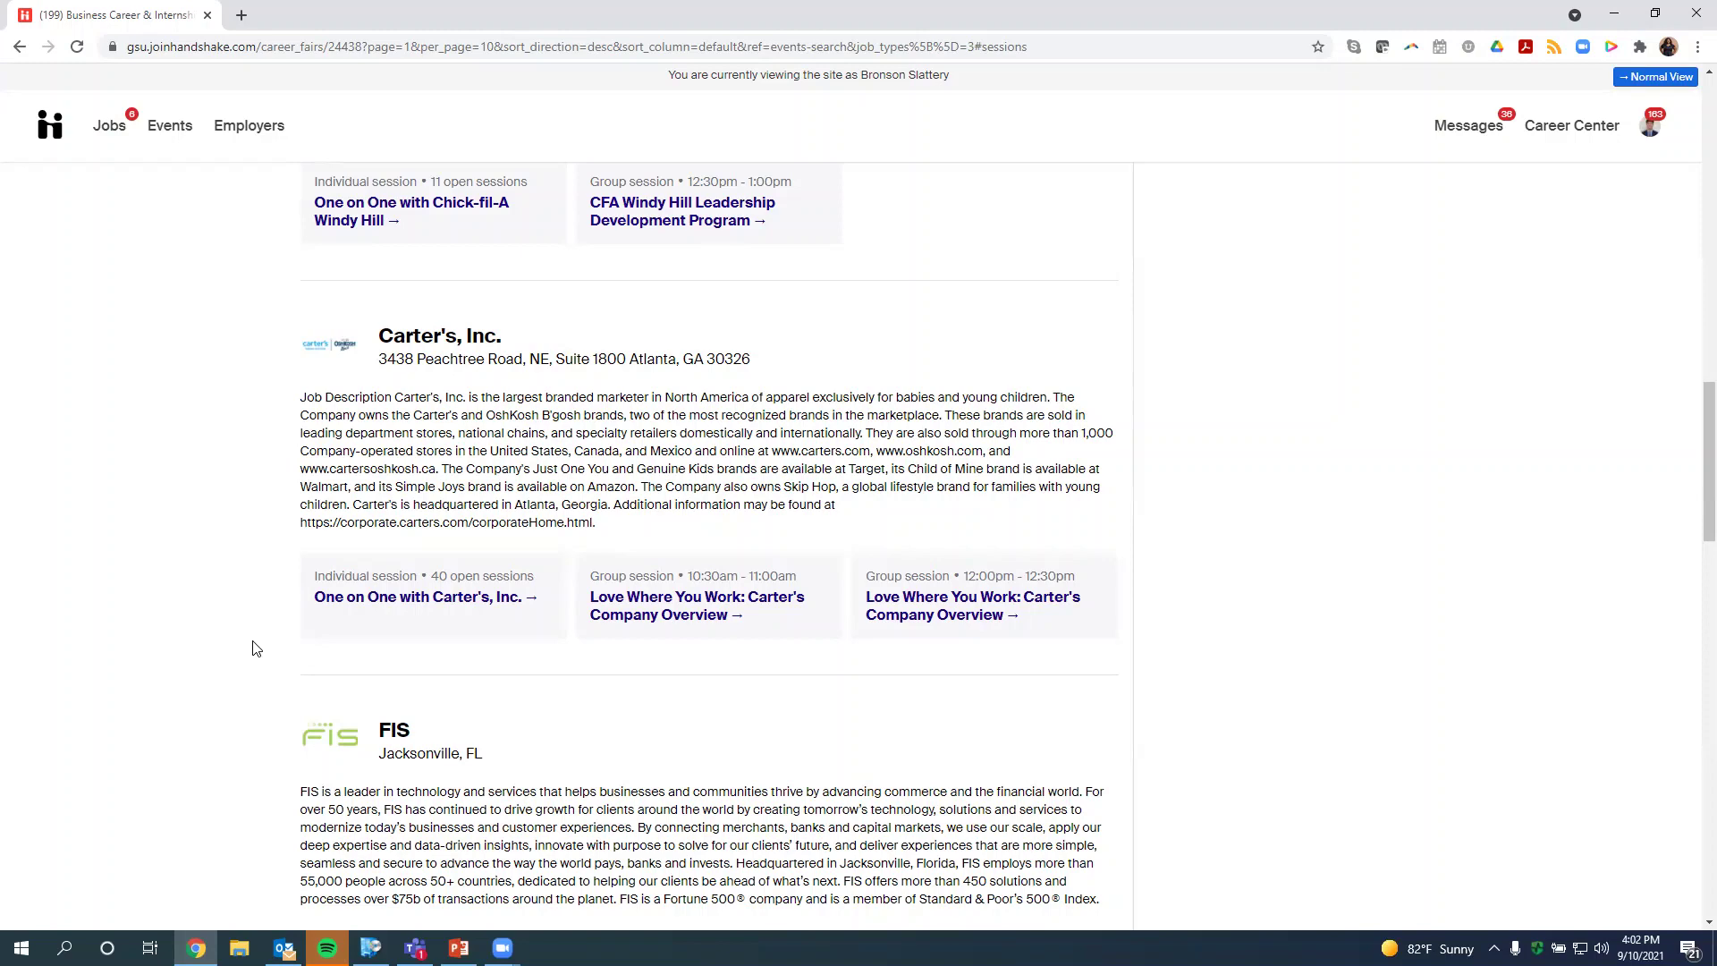
left_click(381, 600)
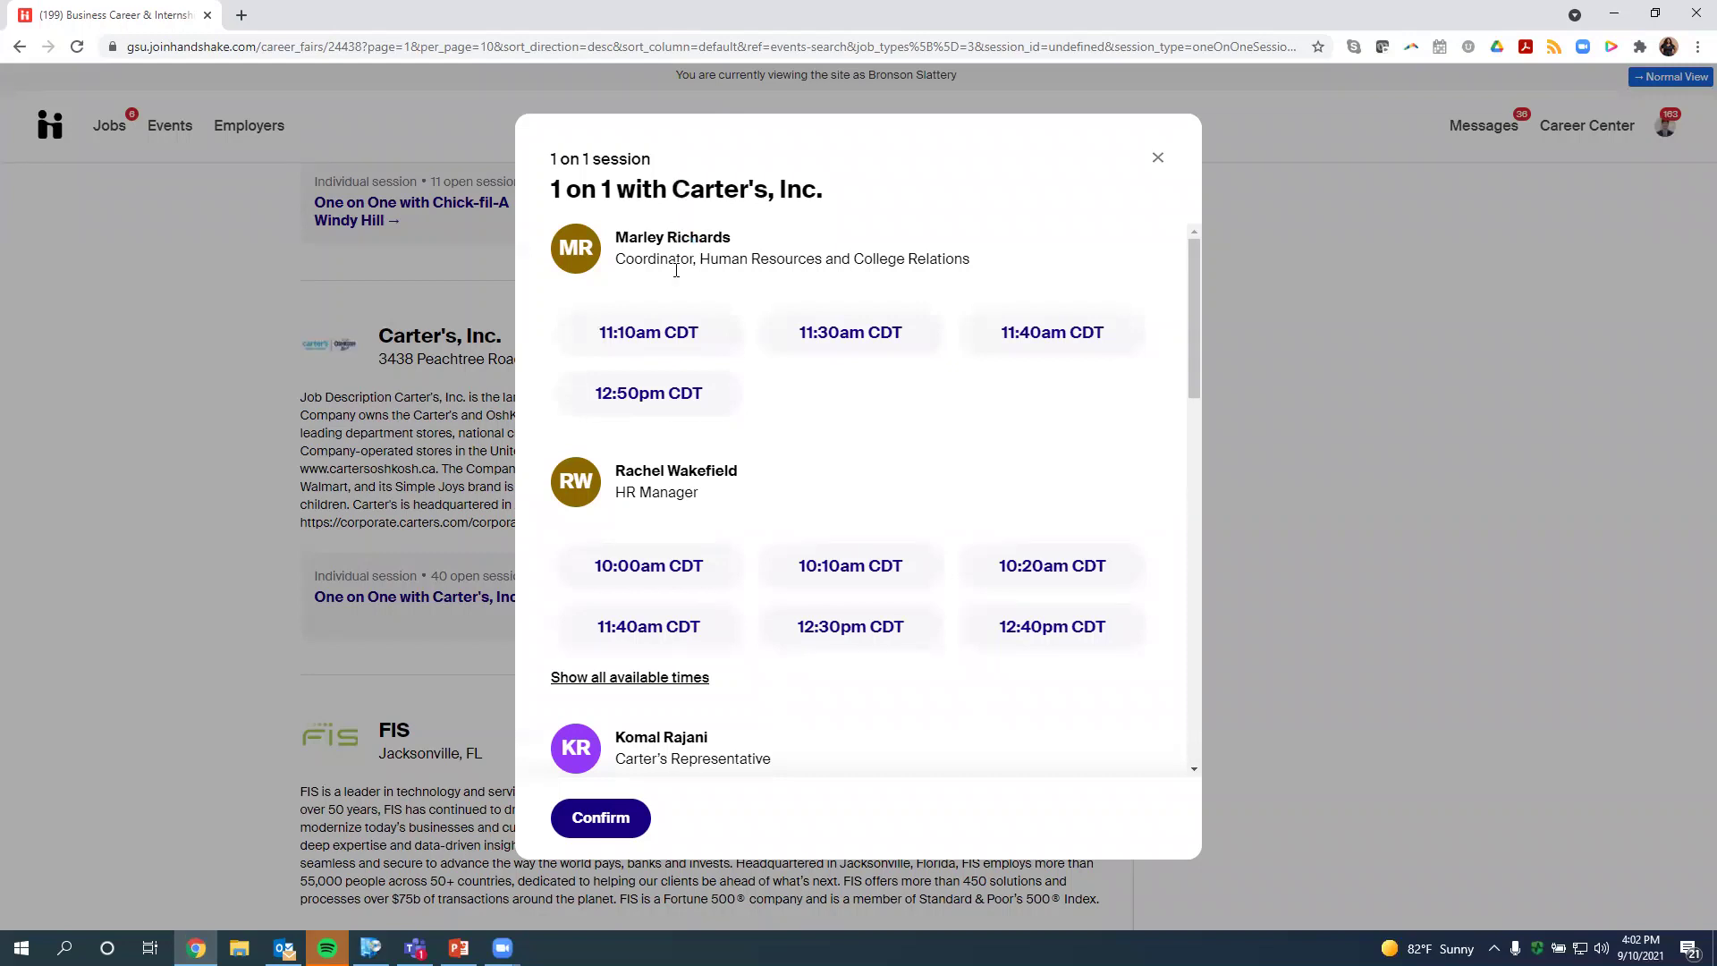
scroll(672, 429, "down", 1)
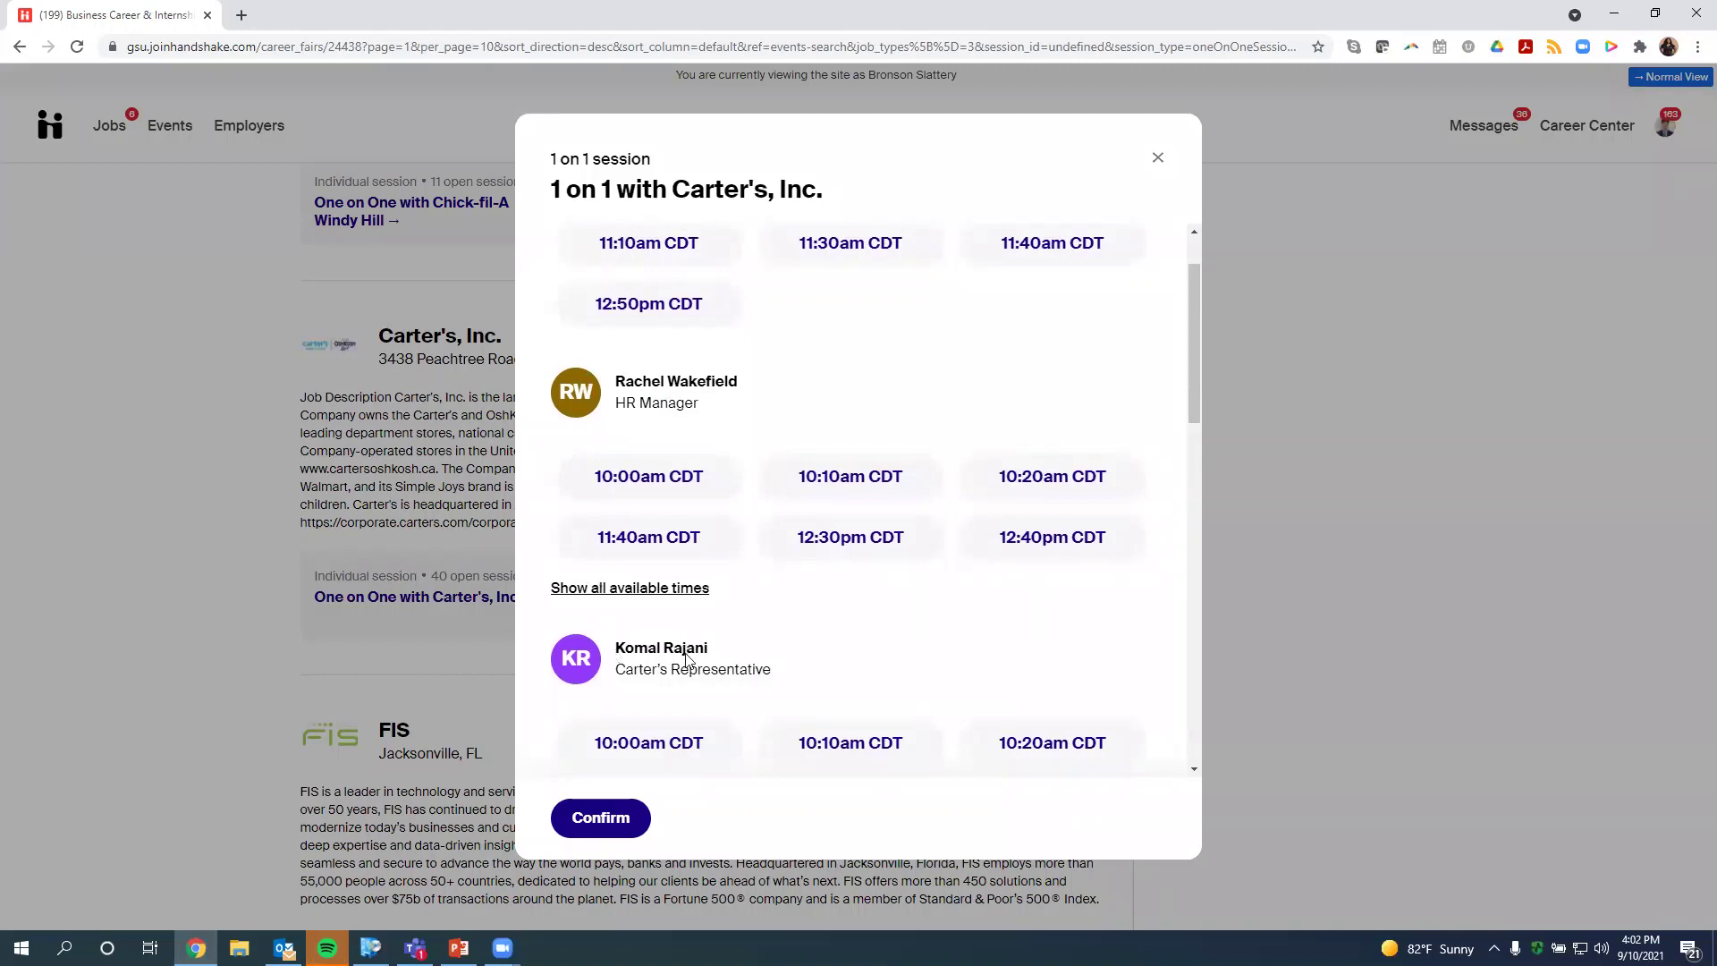
scroll(725, 652, "down", 2)
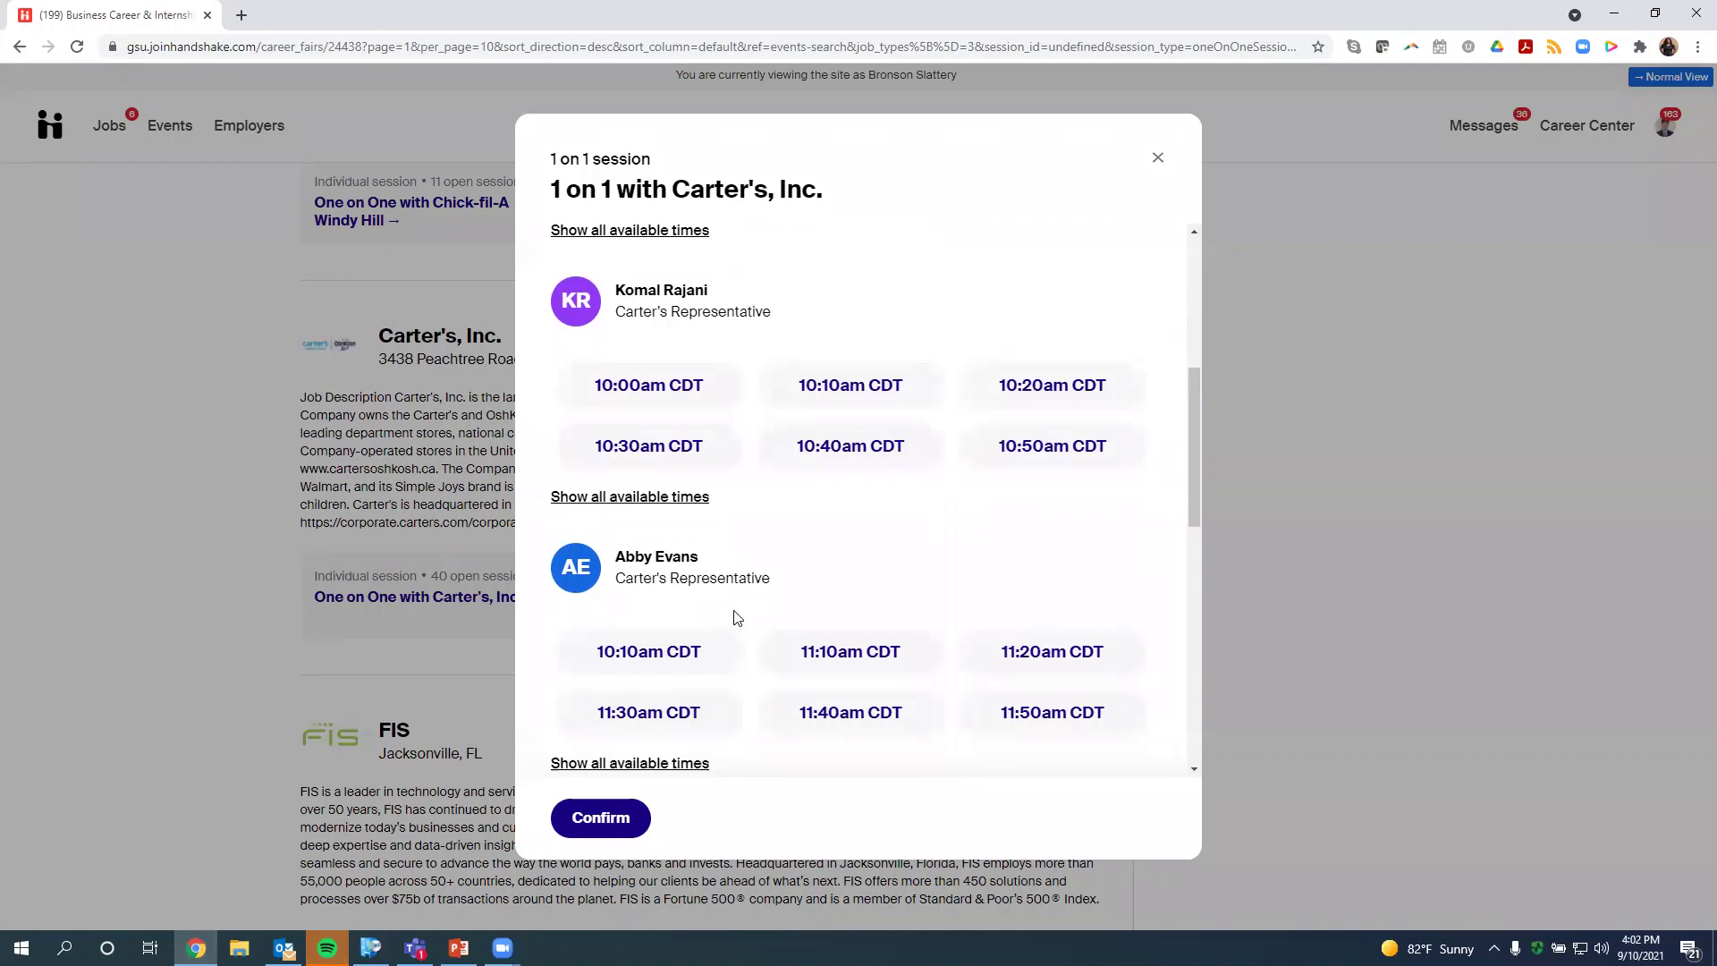
scroll(735, 615, "down", 3)
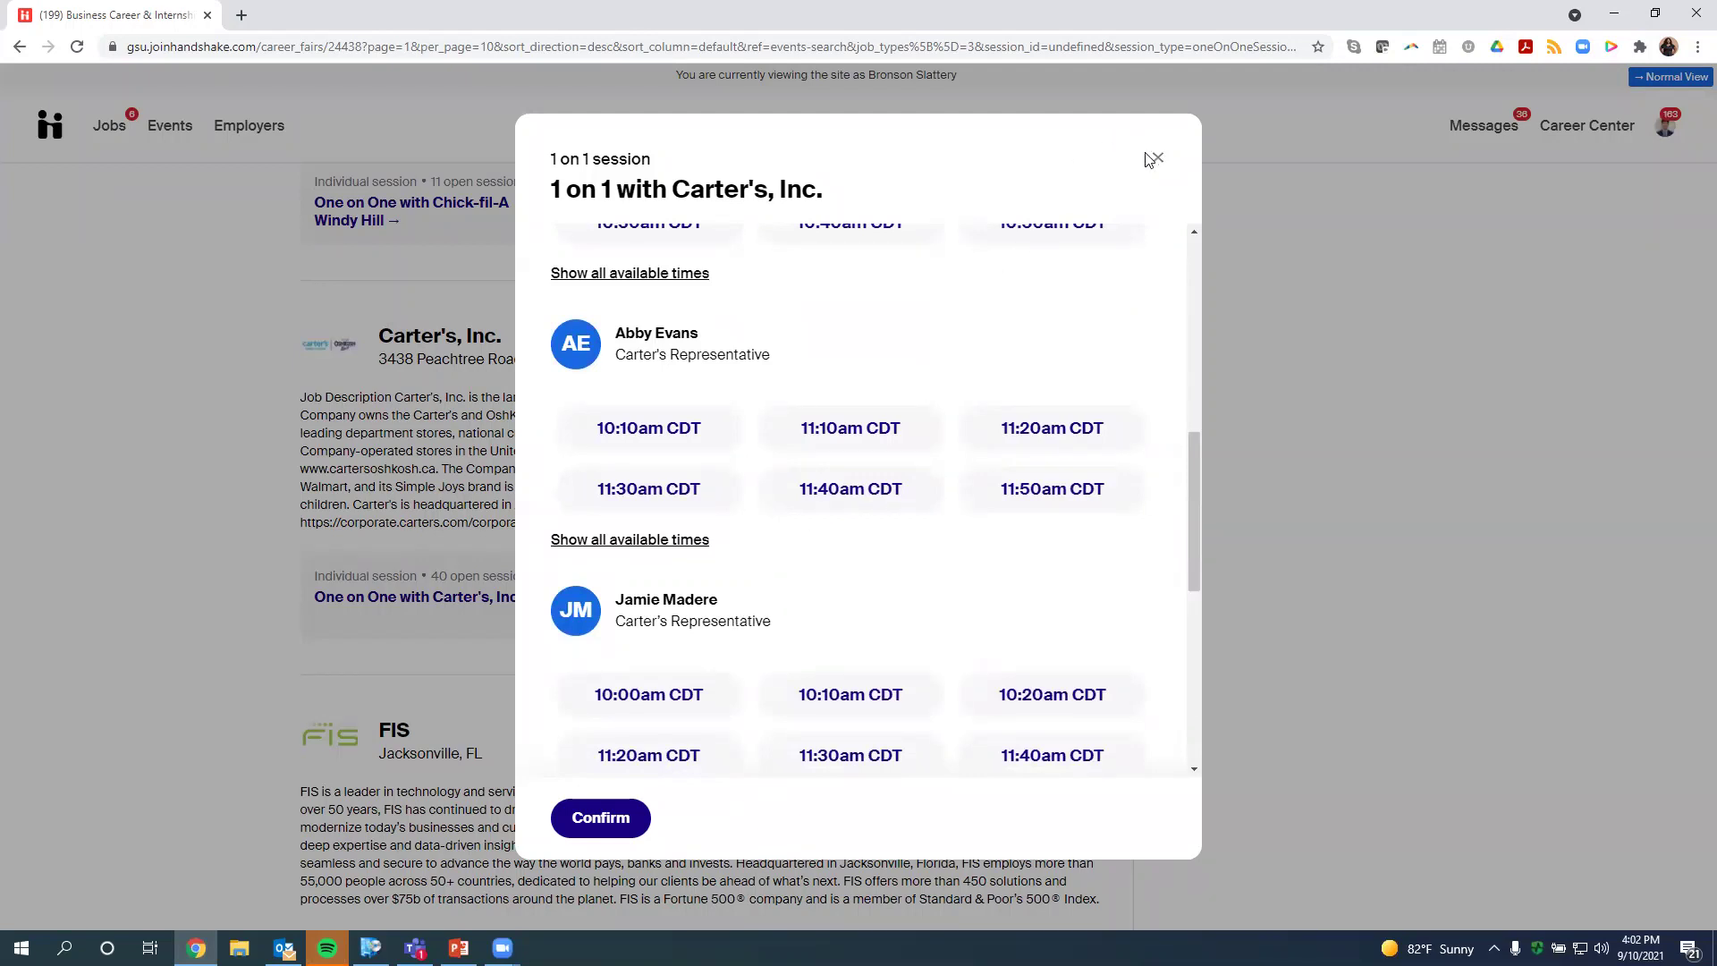
scroll(858, 456, "down", 2)
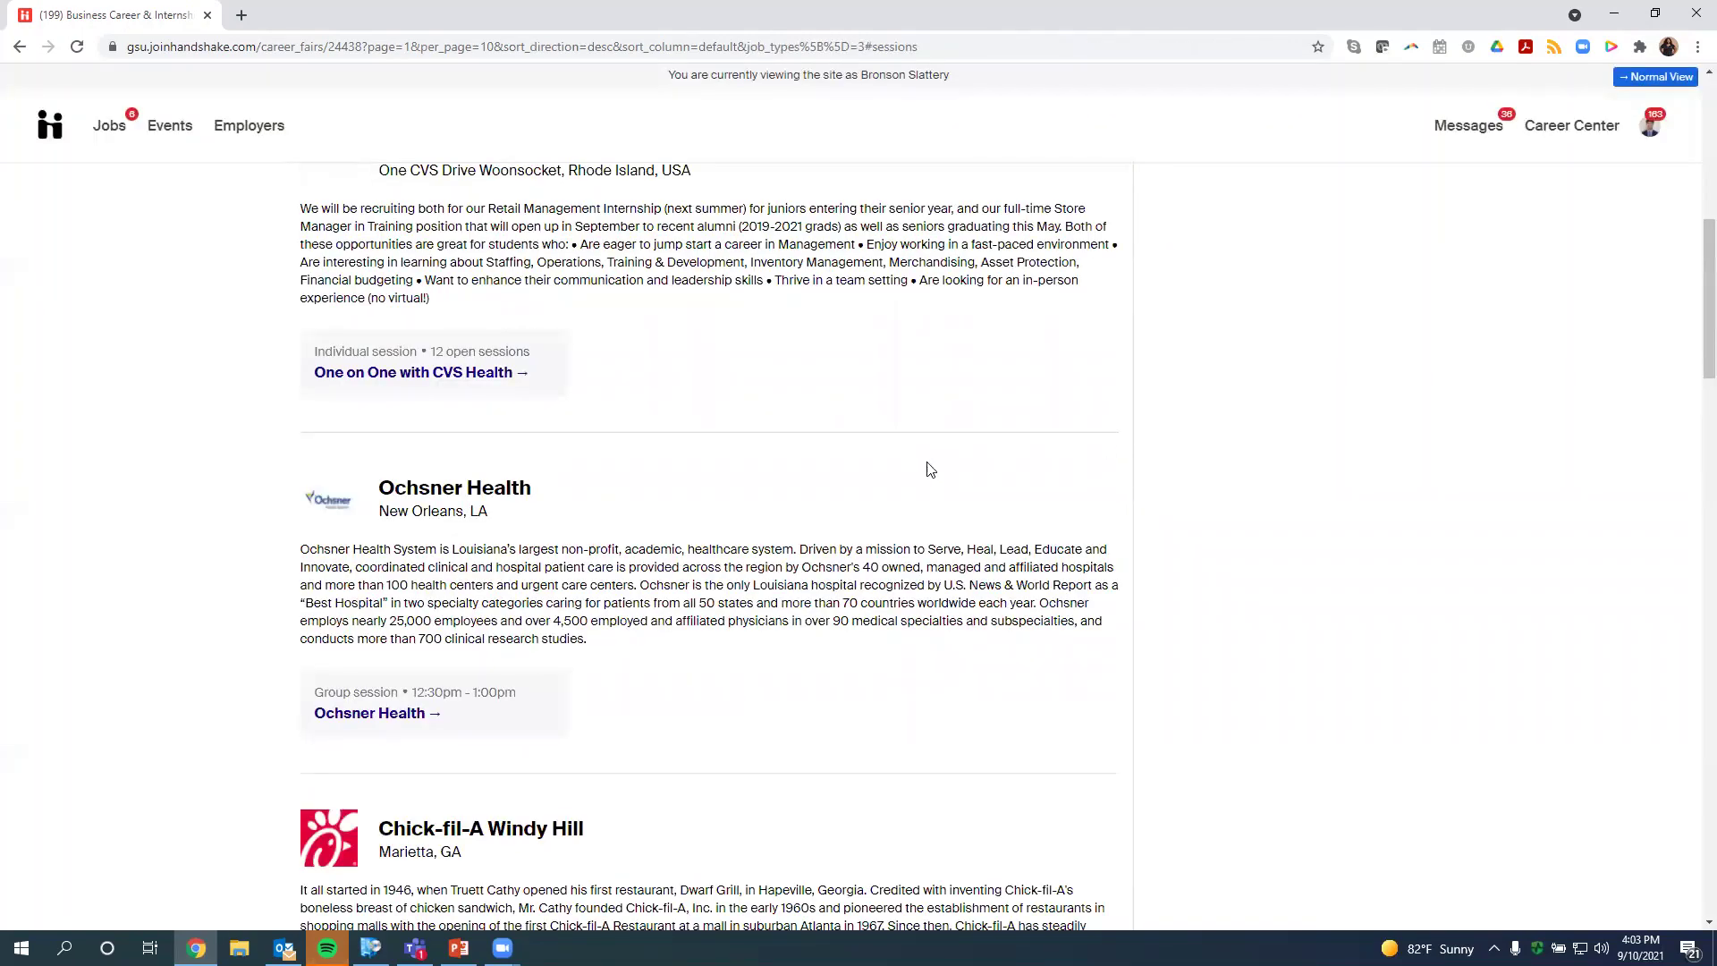
- Open the CFA Windy Hill Leadership Development Program session (12:30–1:00pm) and confirm registration
scroll(306, 607, "down", 5)
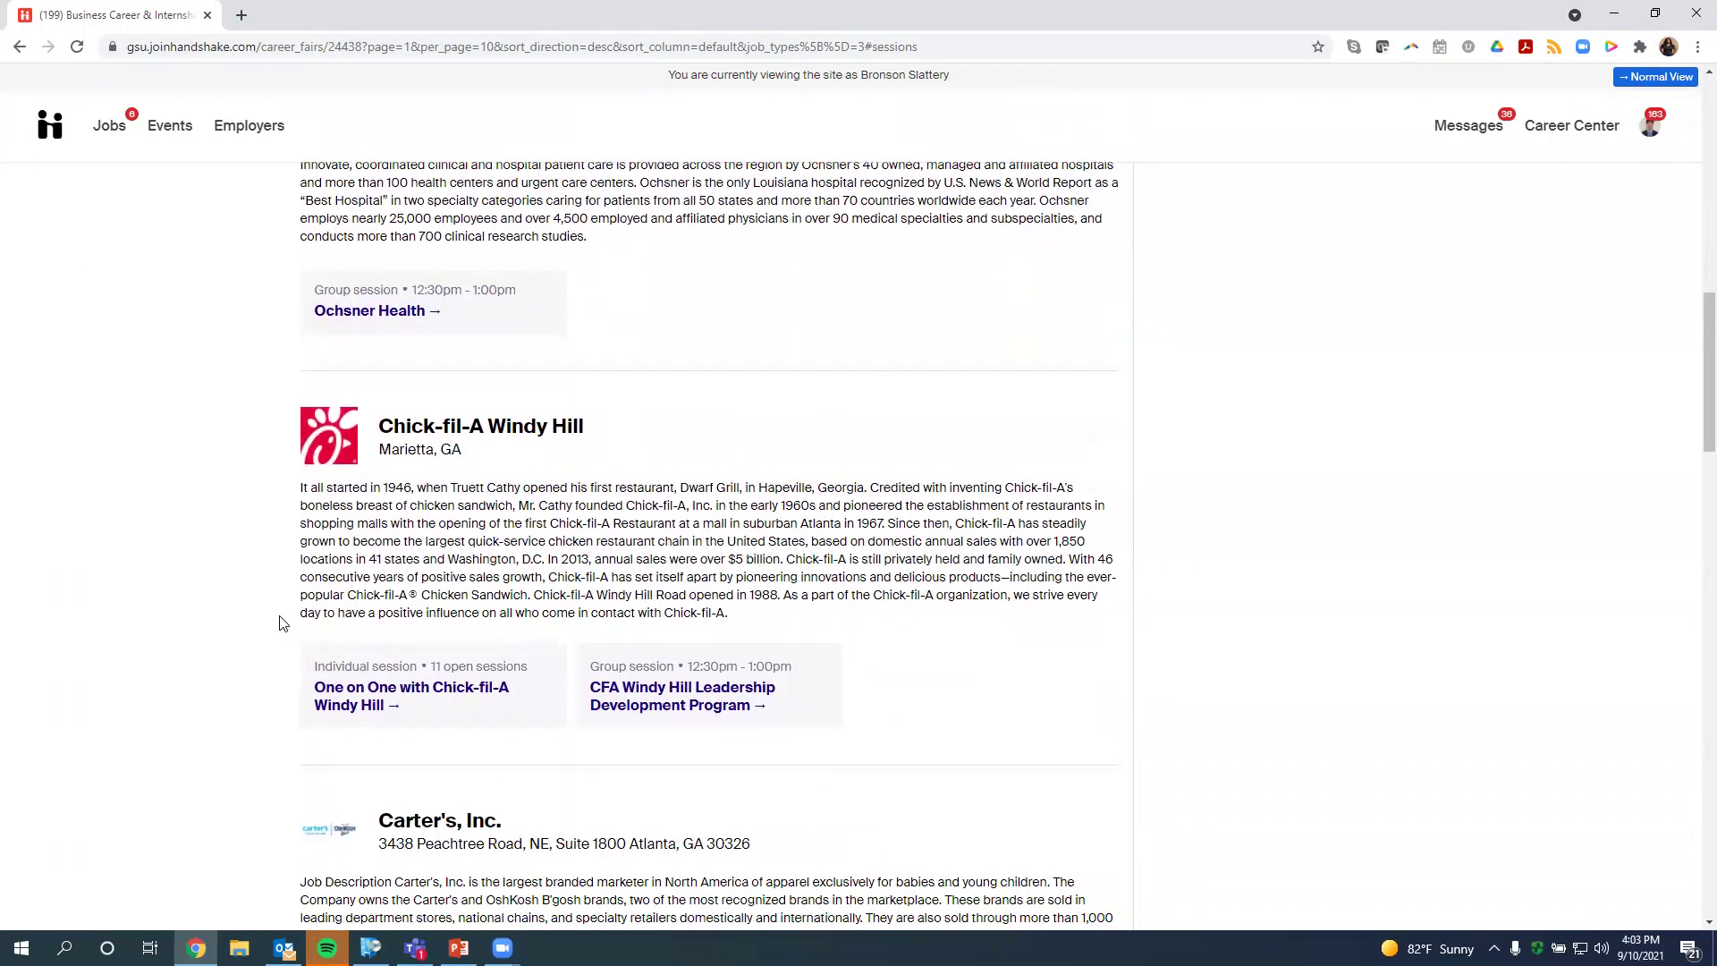
scroll(288, 623, "down", 1)
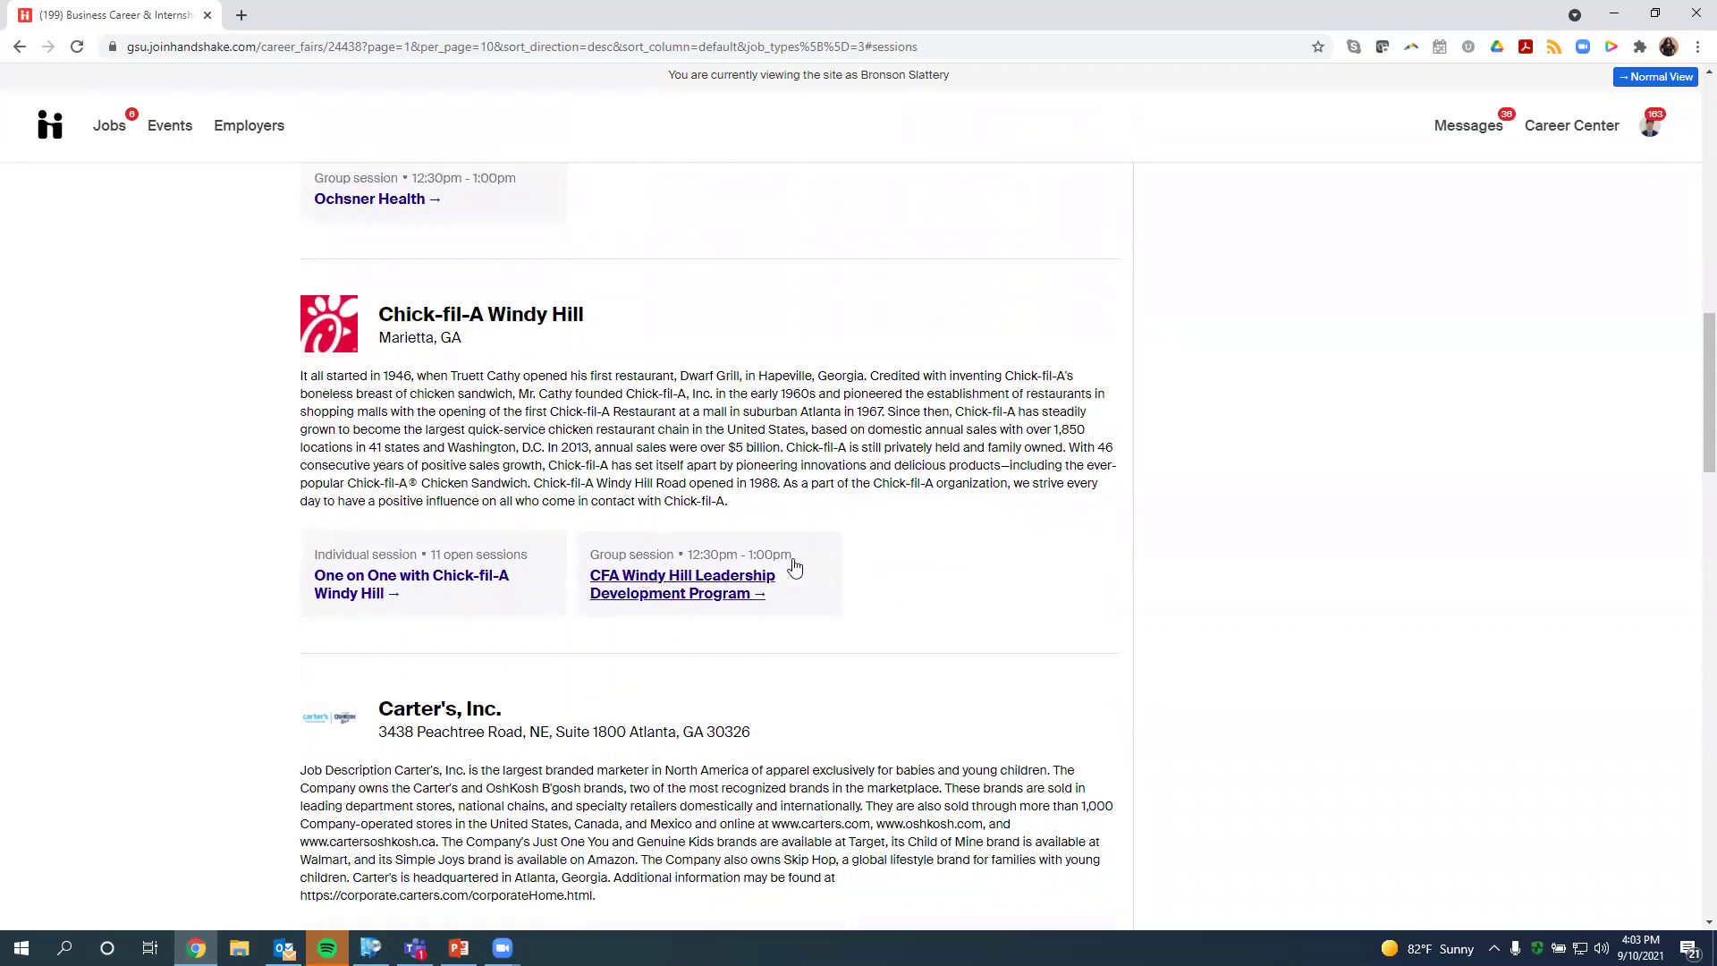
left_click(640, 585)
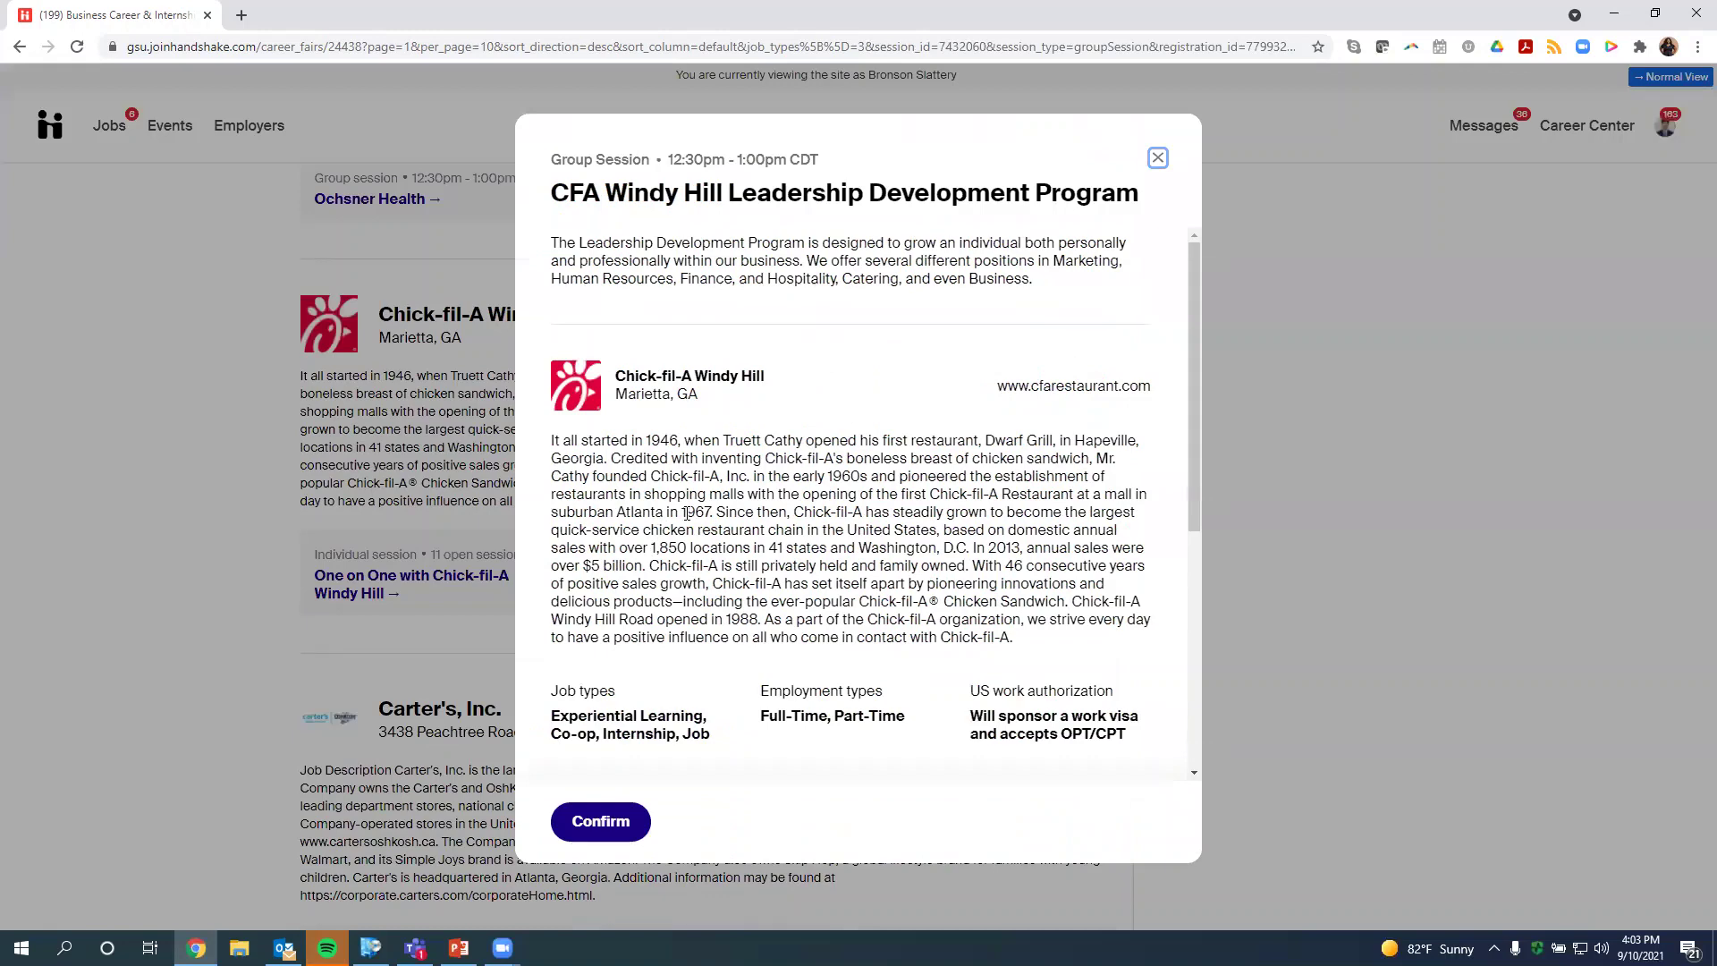
scroll(686, 513, "down", 4)
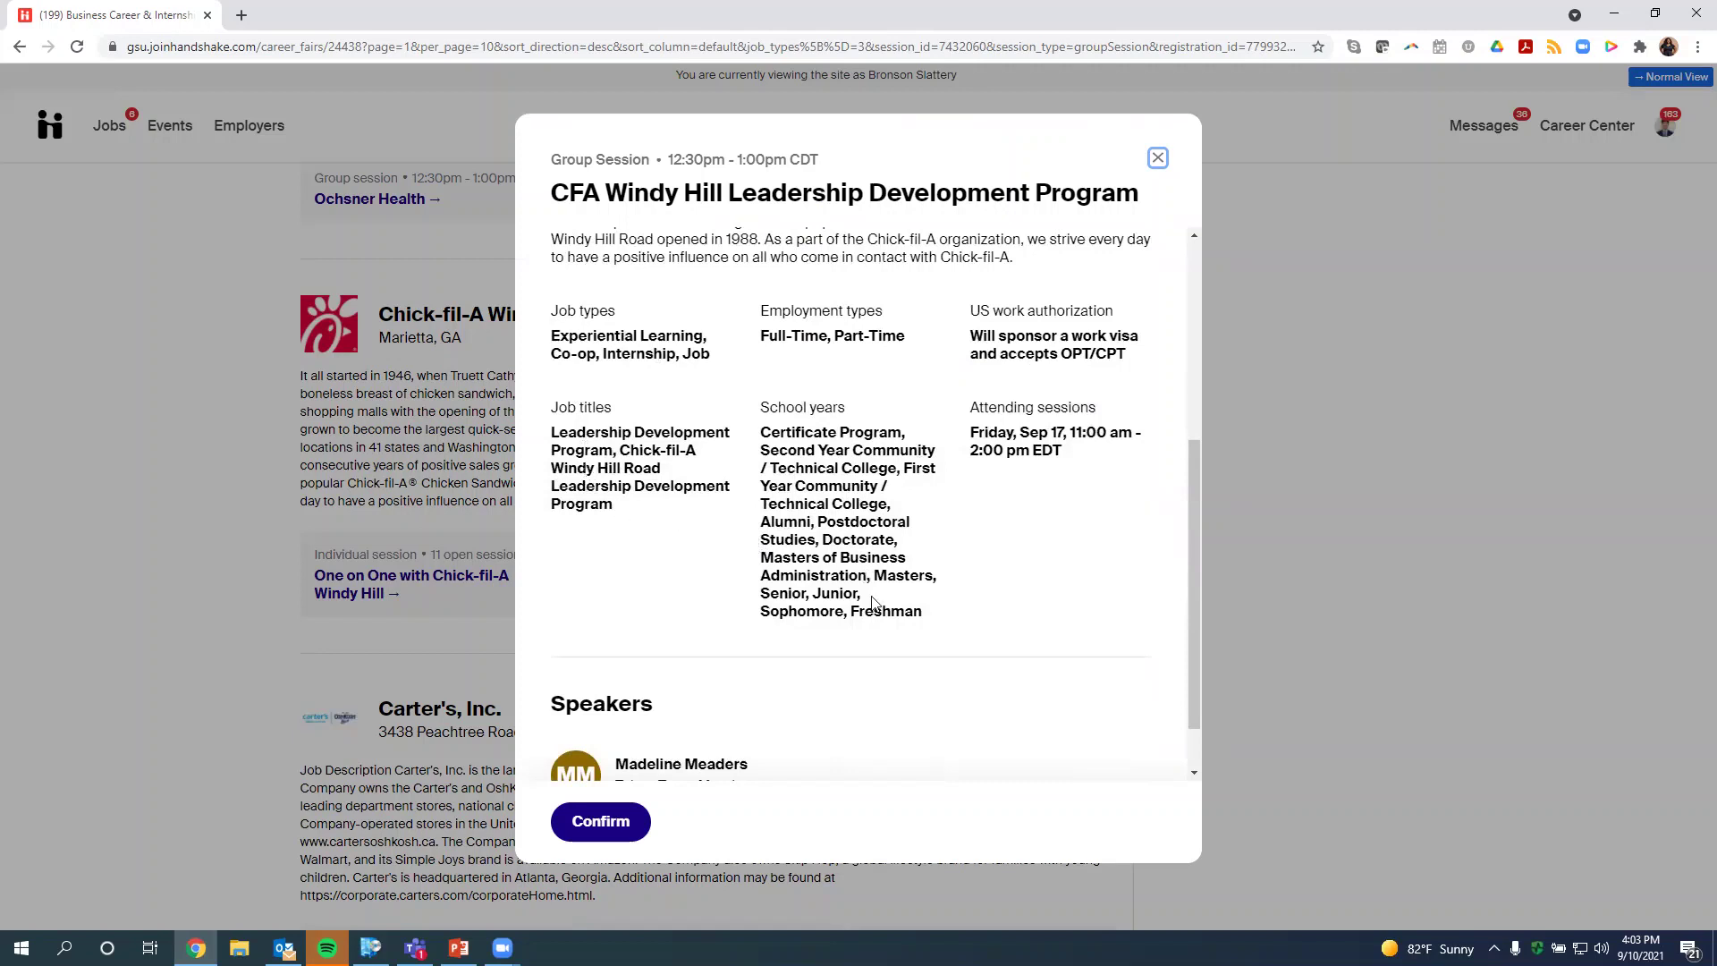
scroll(872, 599, "down", 1)
scroll(872, 581, "up", 5)
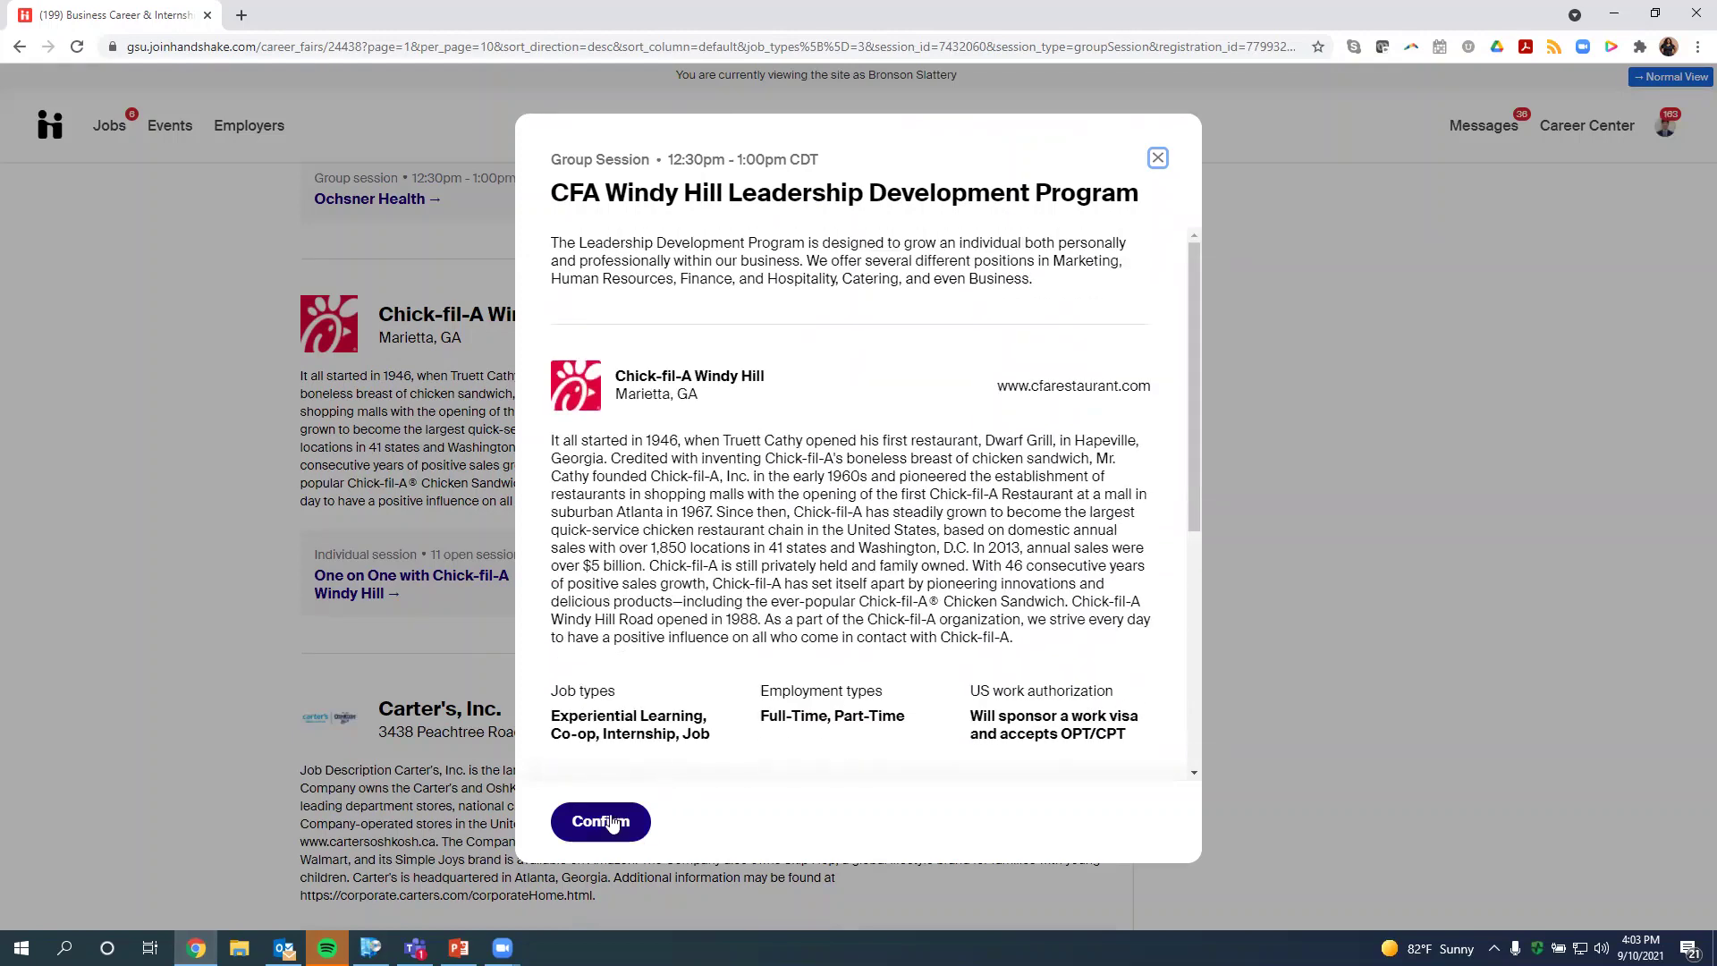
left_click(603, 823)
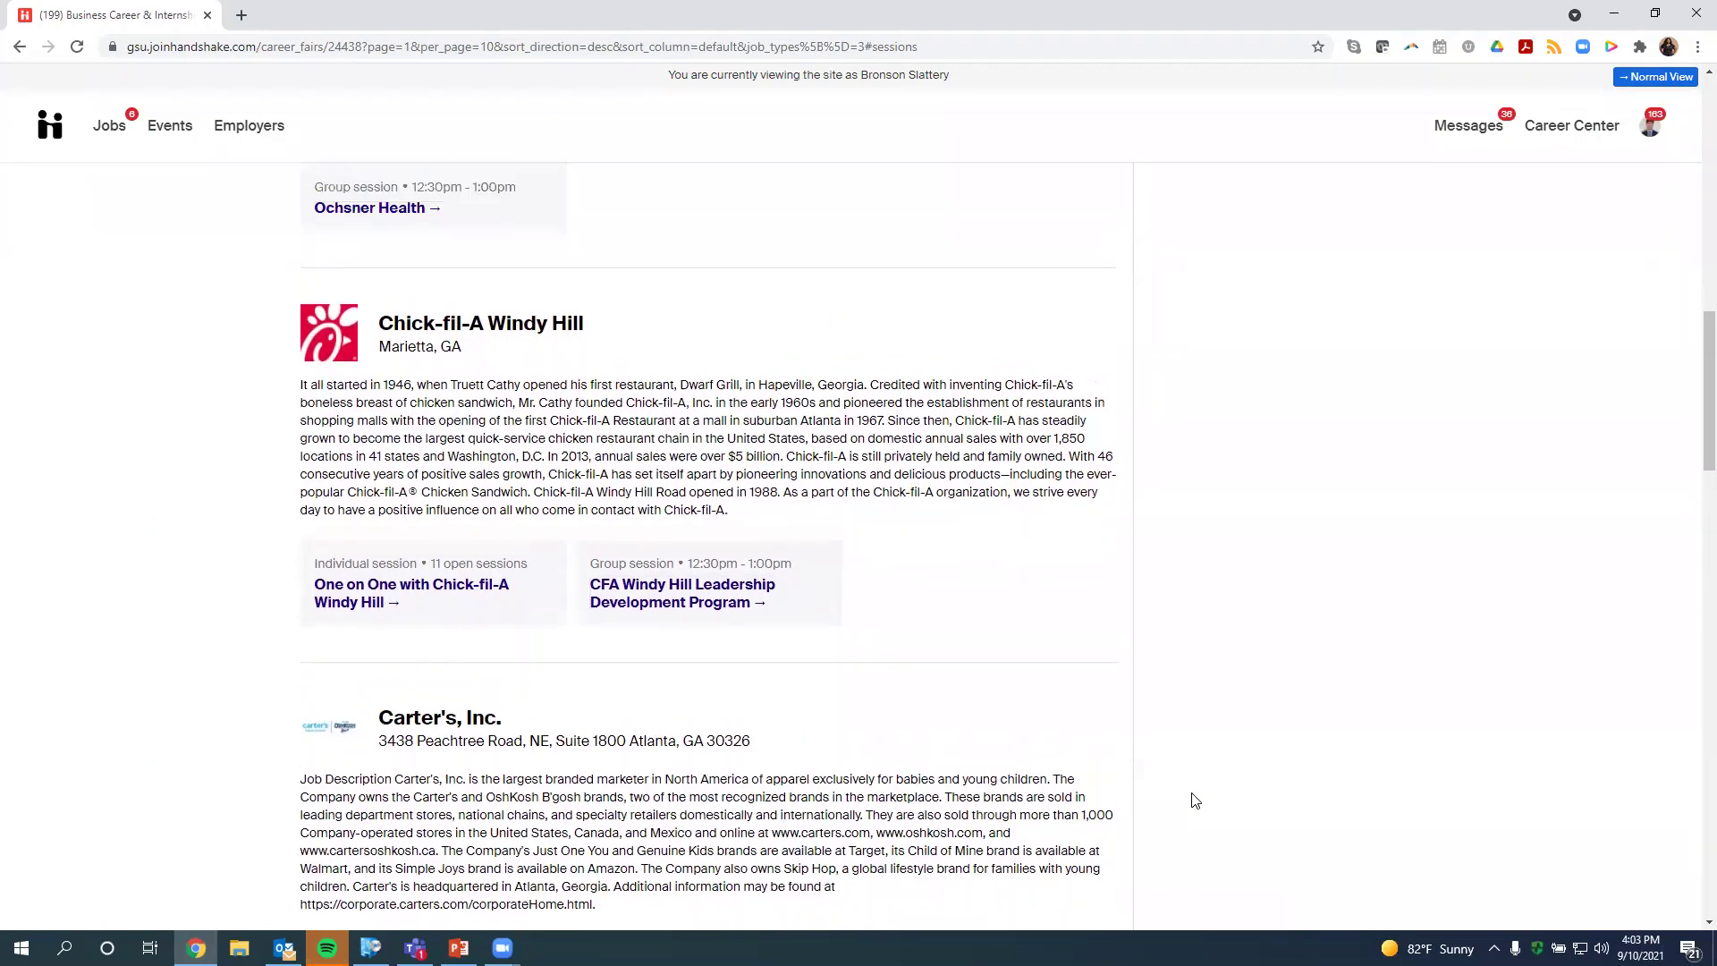
- Scroll up to see the CFA Windy Hill 12:30–1:00pm session under Your sessions
scroll(1194, 804, "up", 6)
scroll(1192, 808, "up", 3)
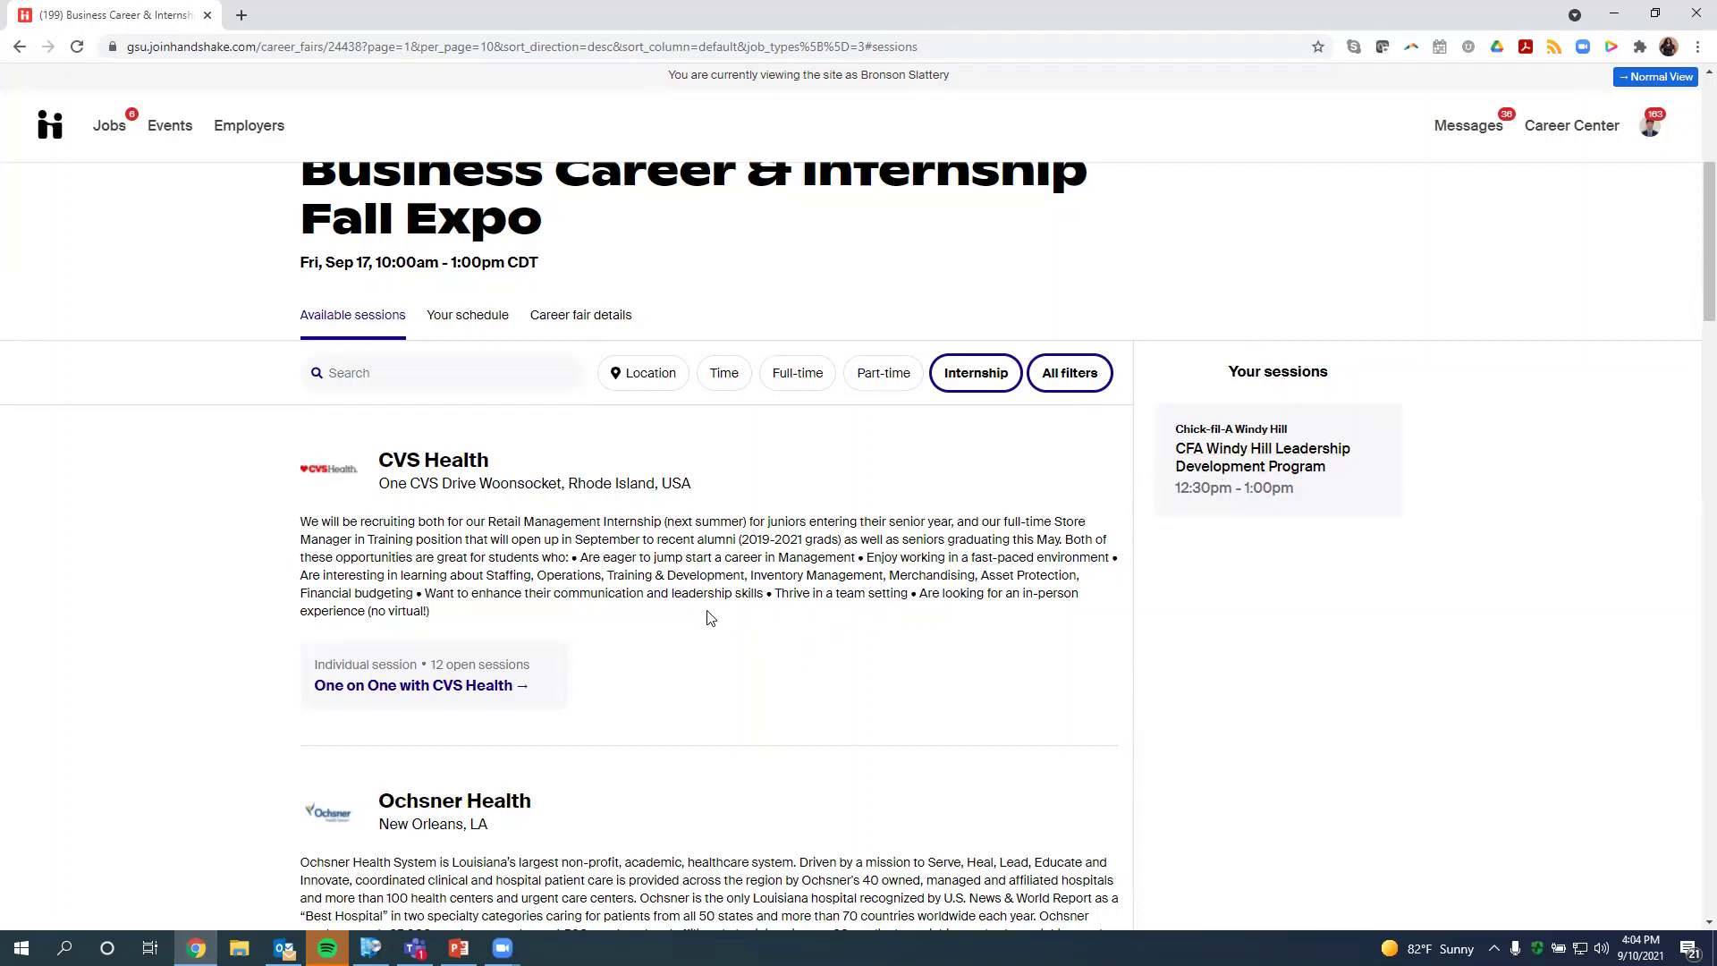
- Scroll the Fall Expo list down to Carter's, Inc.'s 40 open one-on-one sessions
scroll(703, 623, "down", 2)
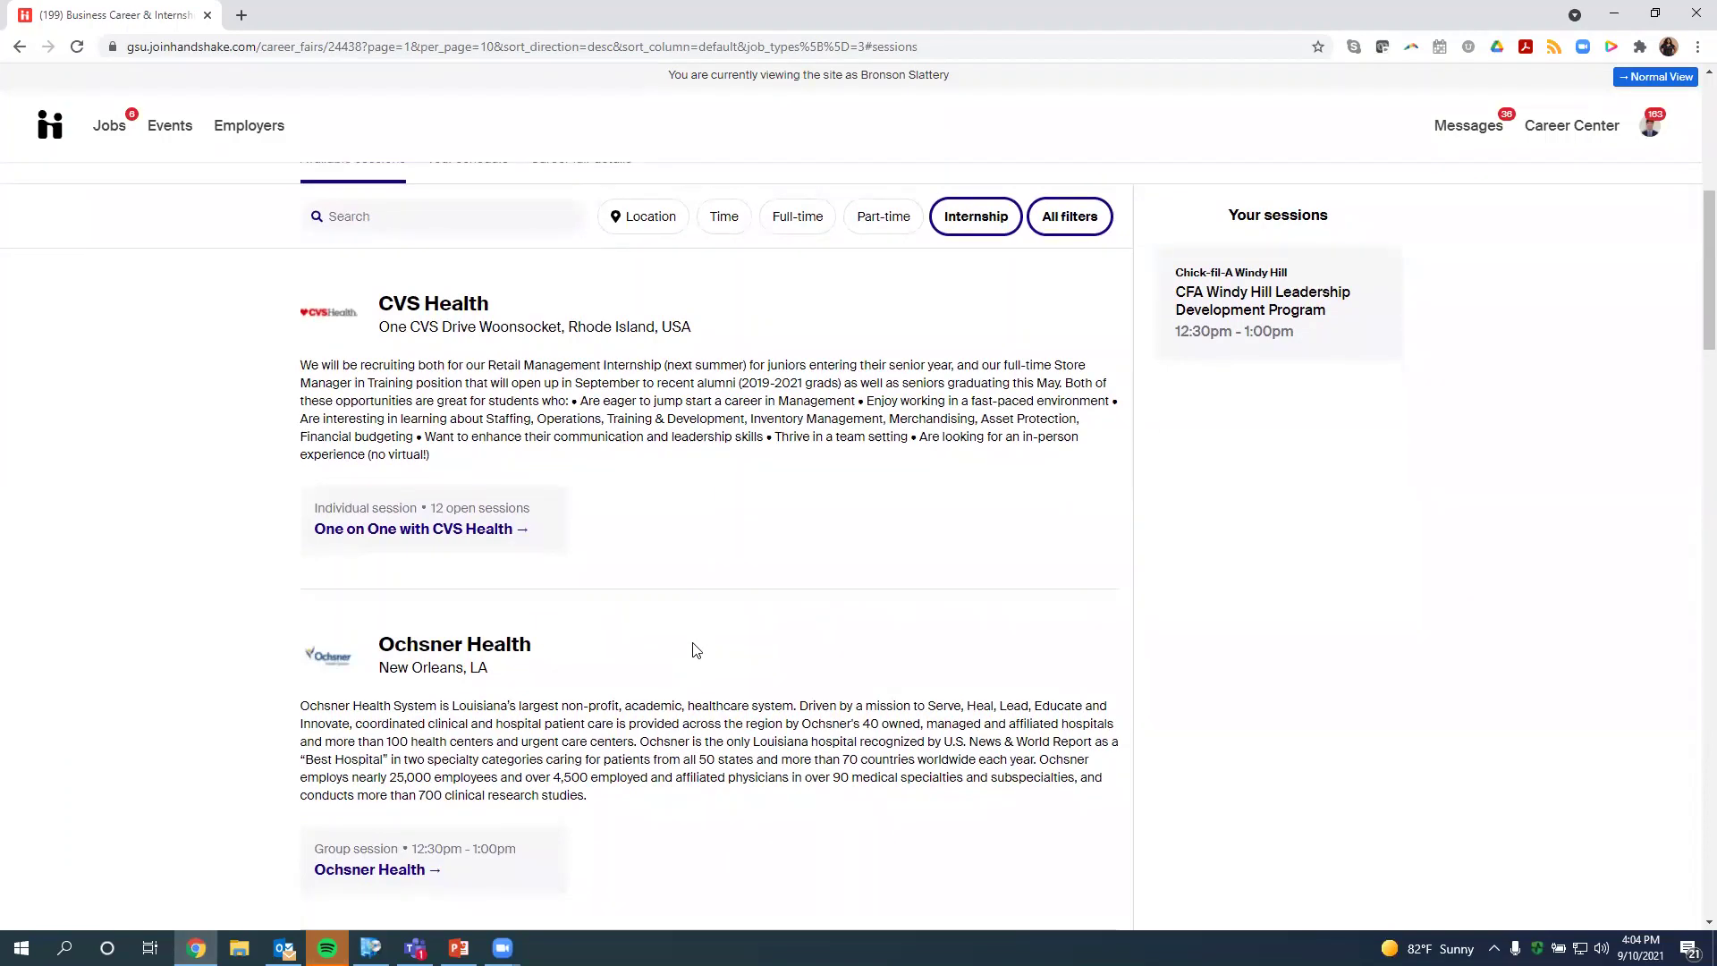
scroll(699, 644, "down", 2)
scroll(699, 639, "down", 3)
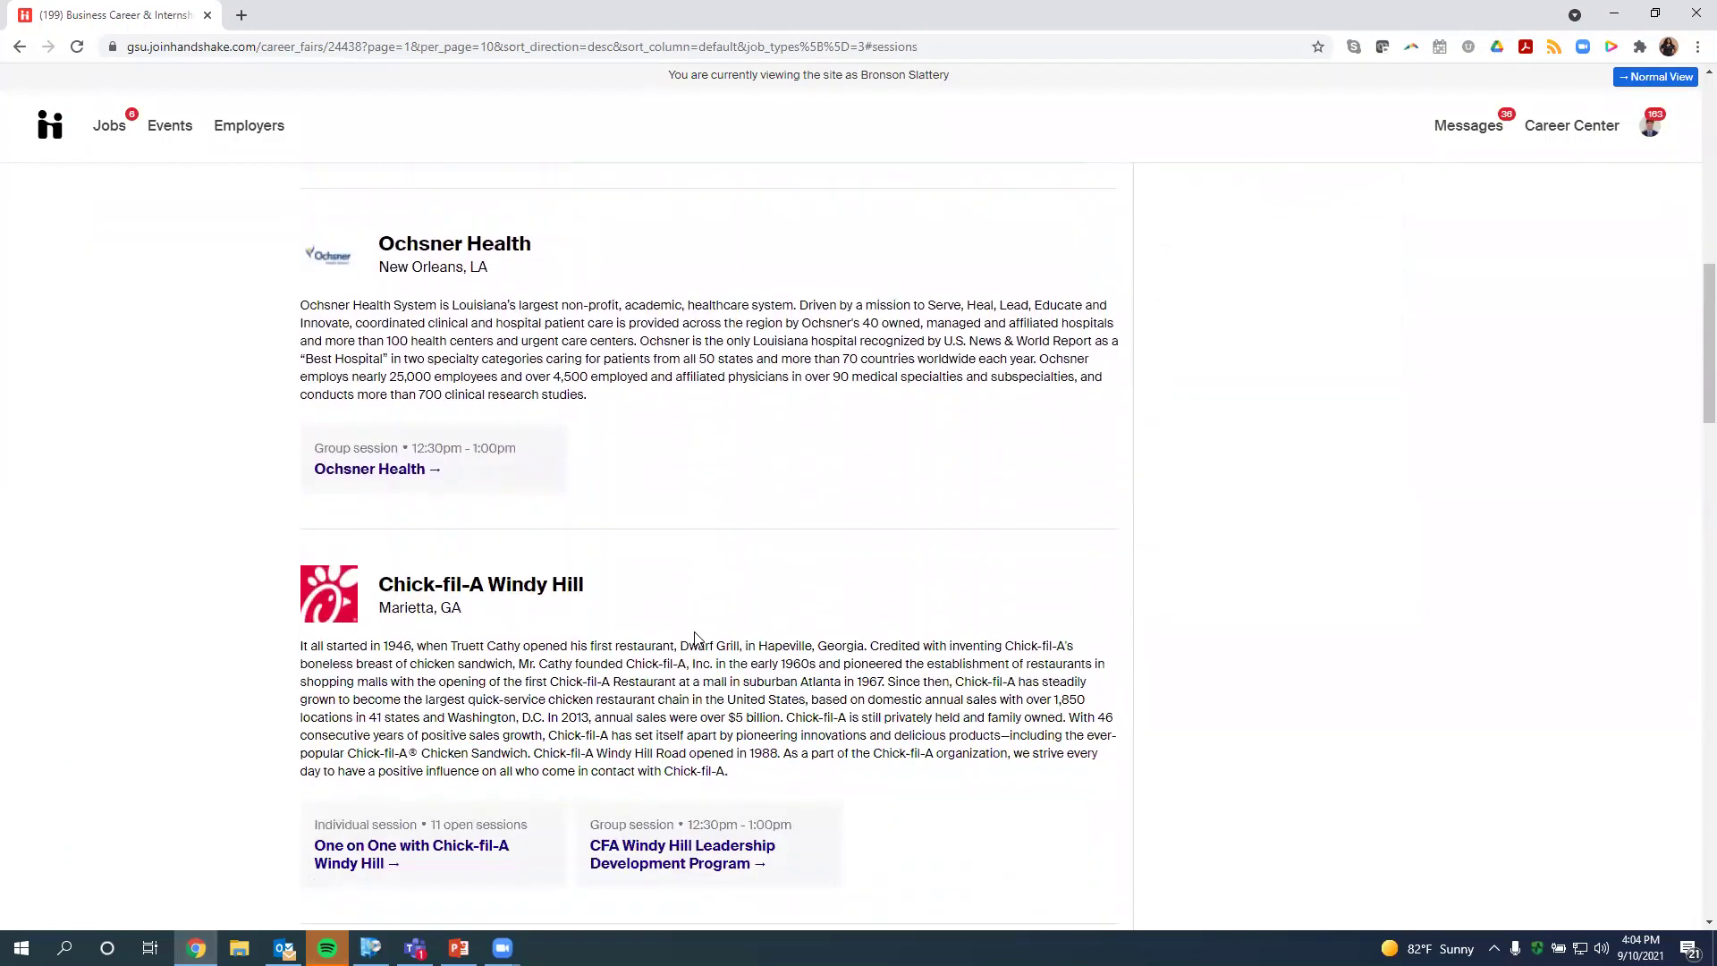
scroll(696, 638, "down", 3)
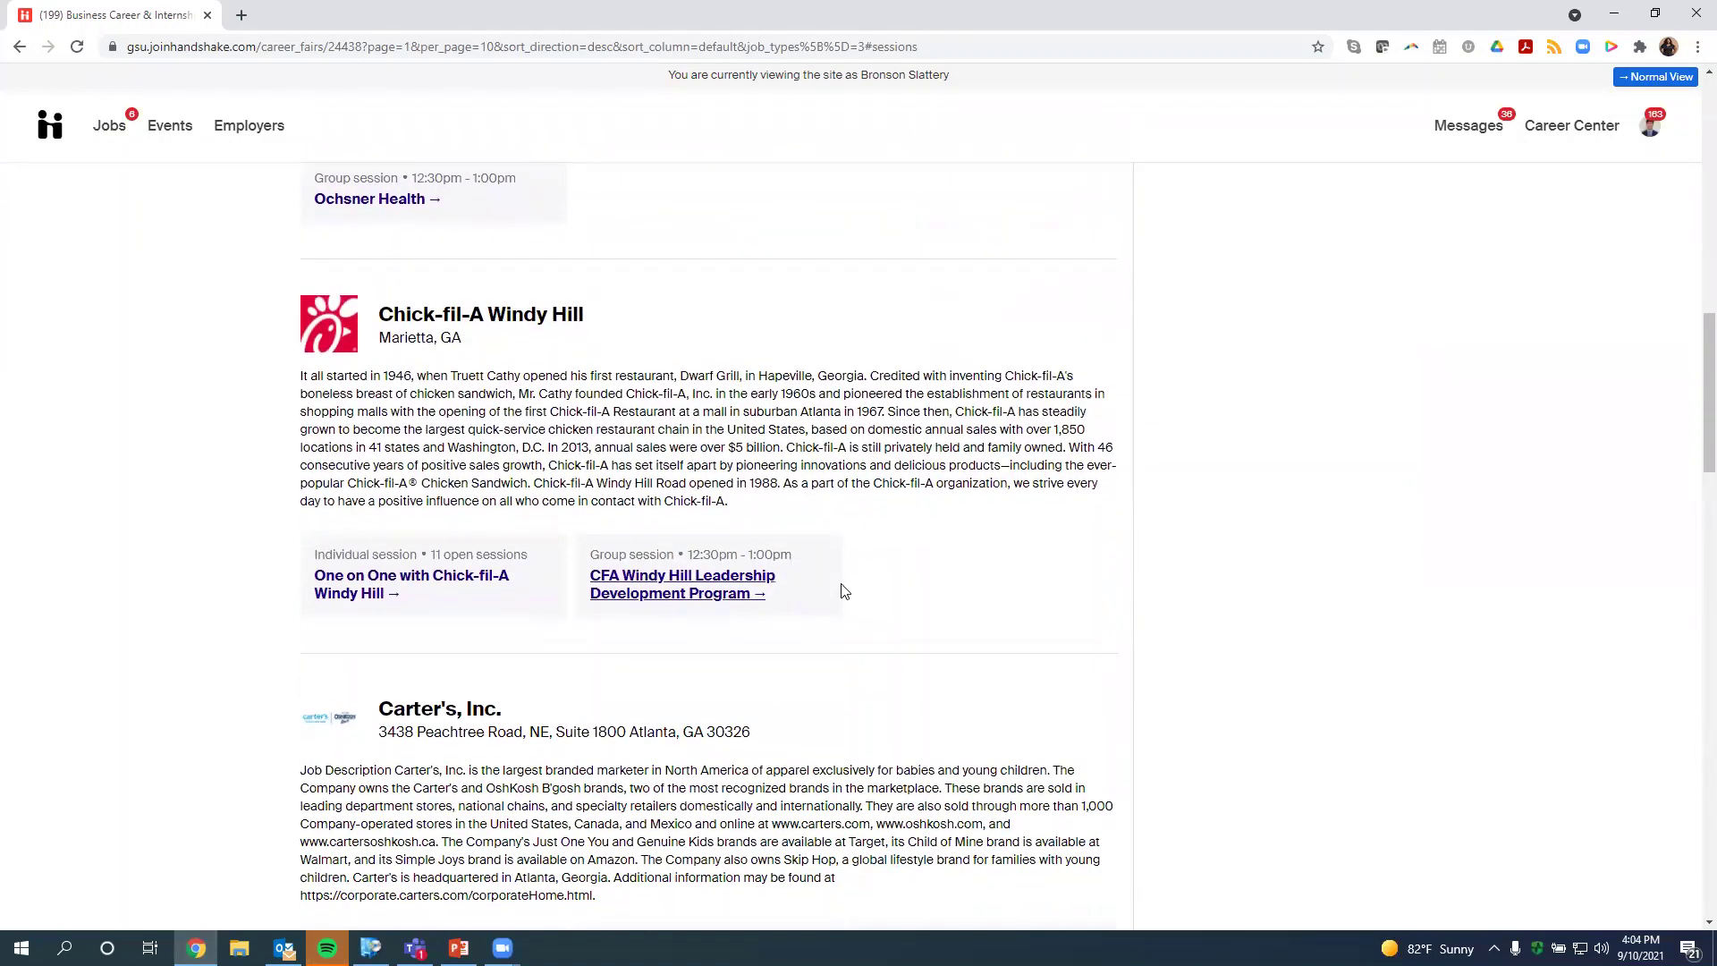
scroll(844, 590, "up", 5)
scroll(892, 568, "up", 5)
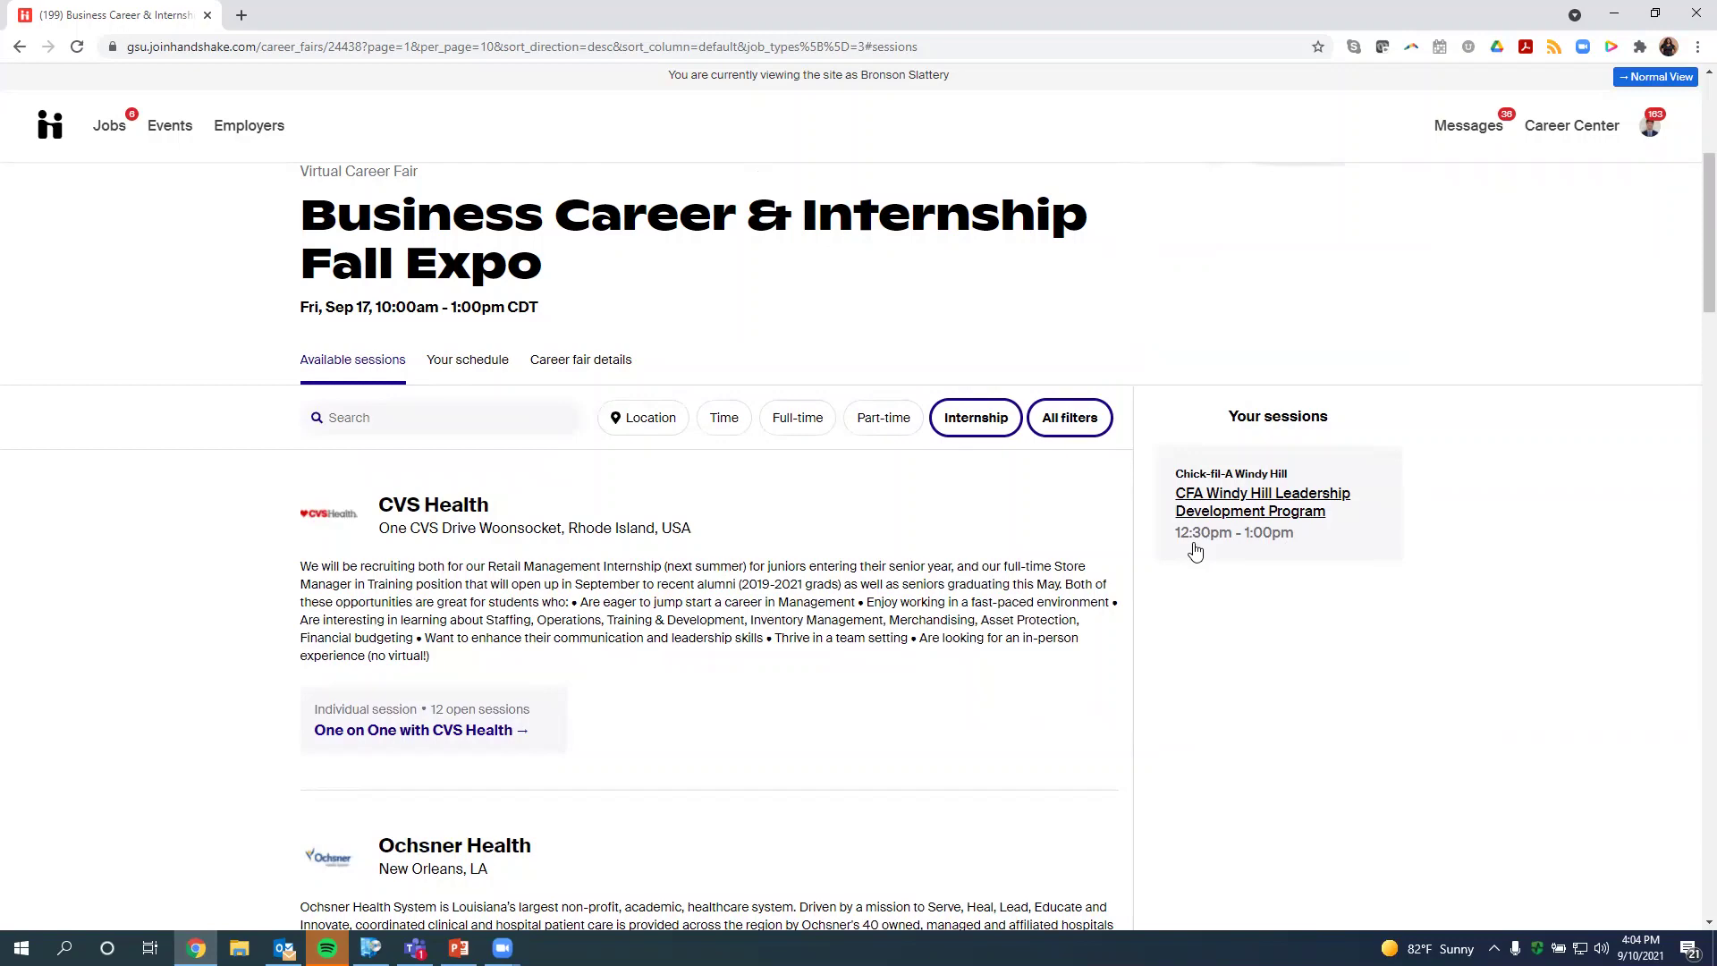
scroll(787, 681, "down", 3)
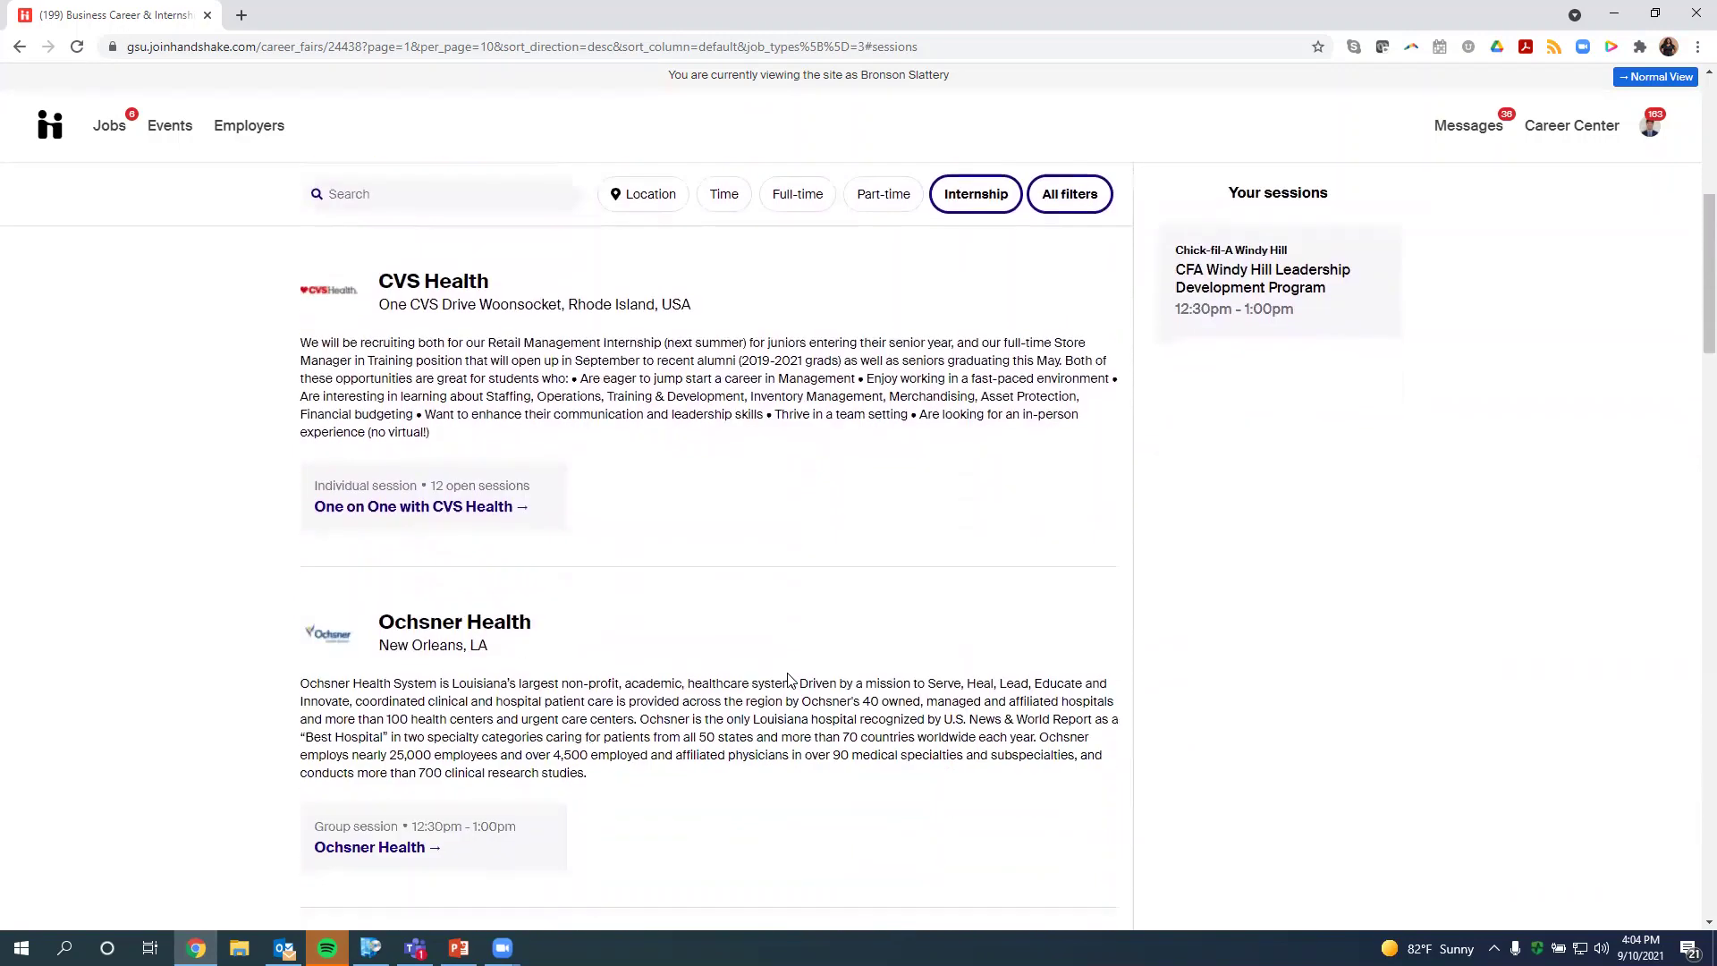
scroll(789, 681, "down", 5)
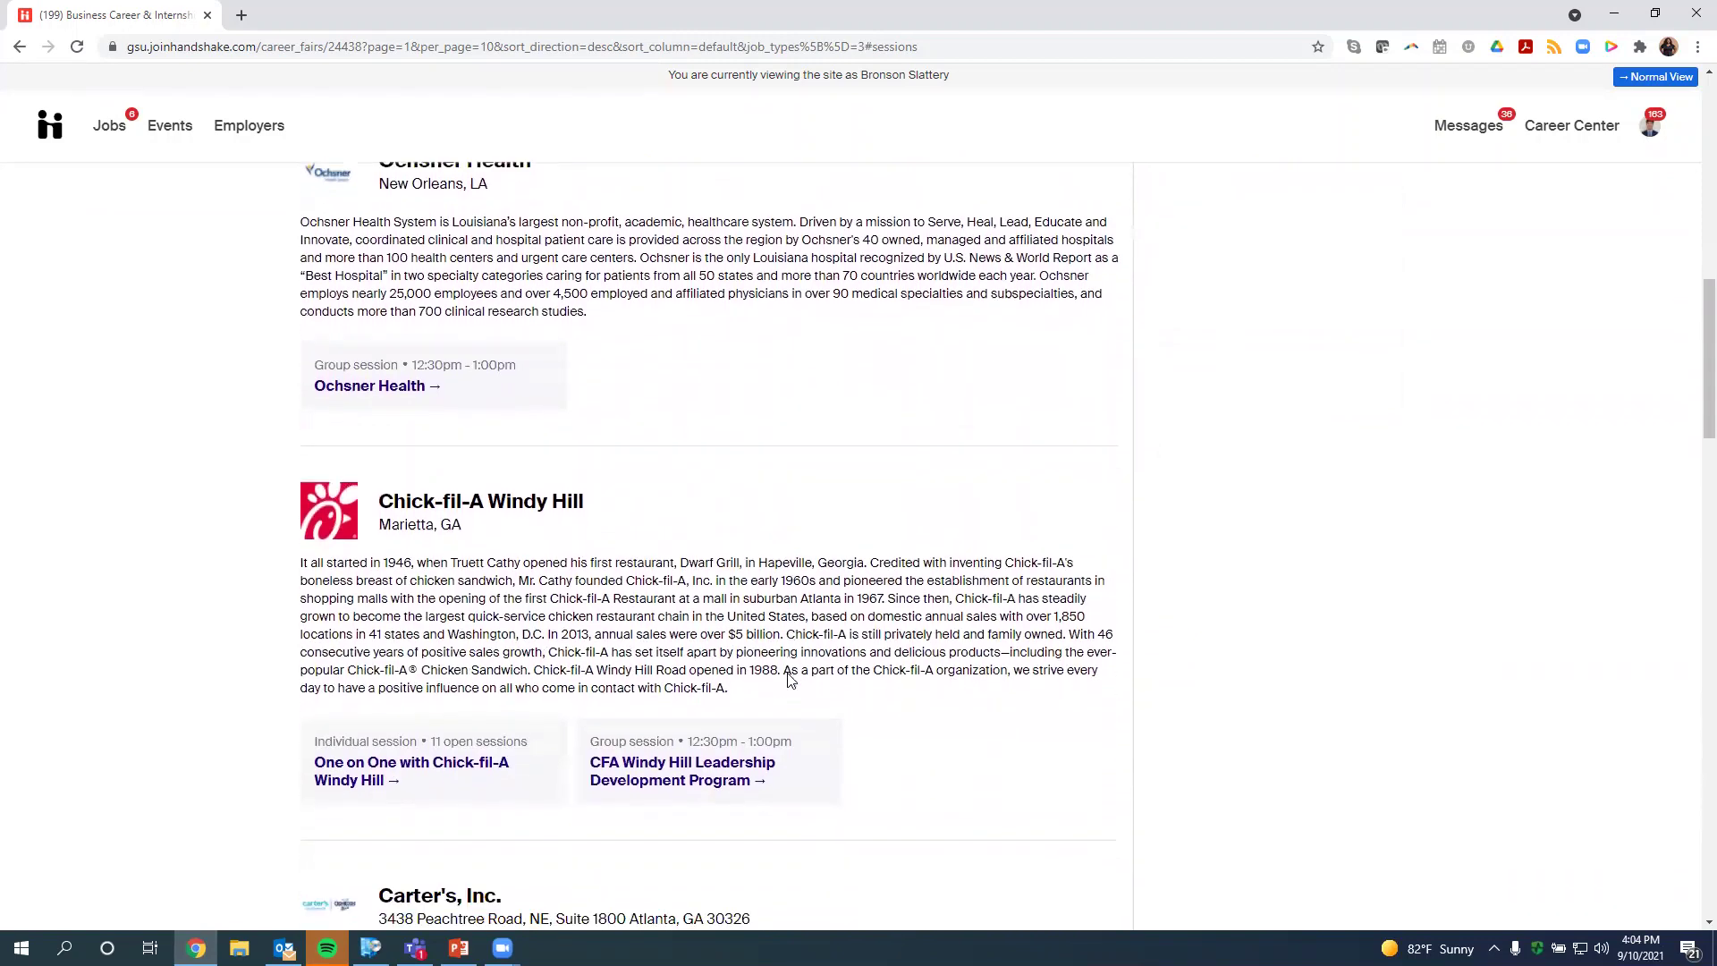
scroll(792, 681, "down", 5)
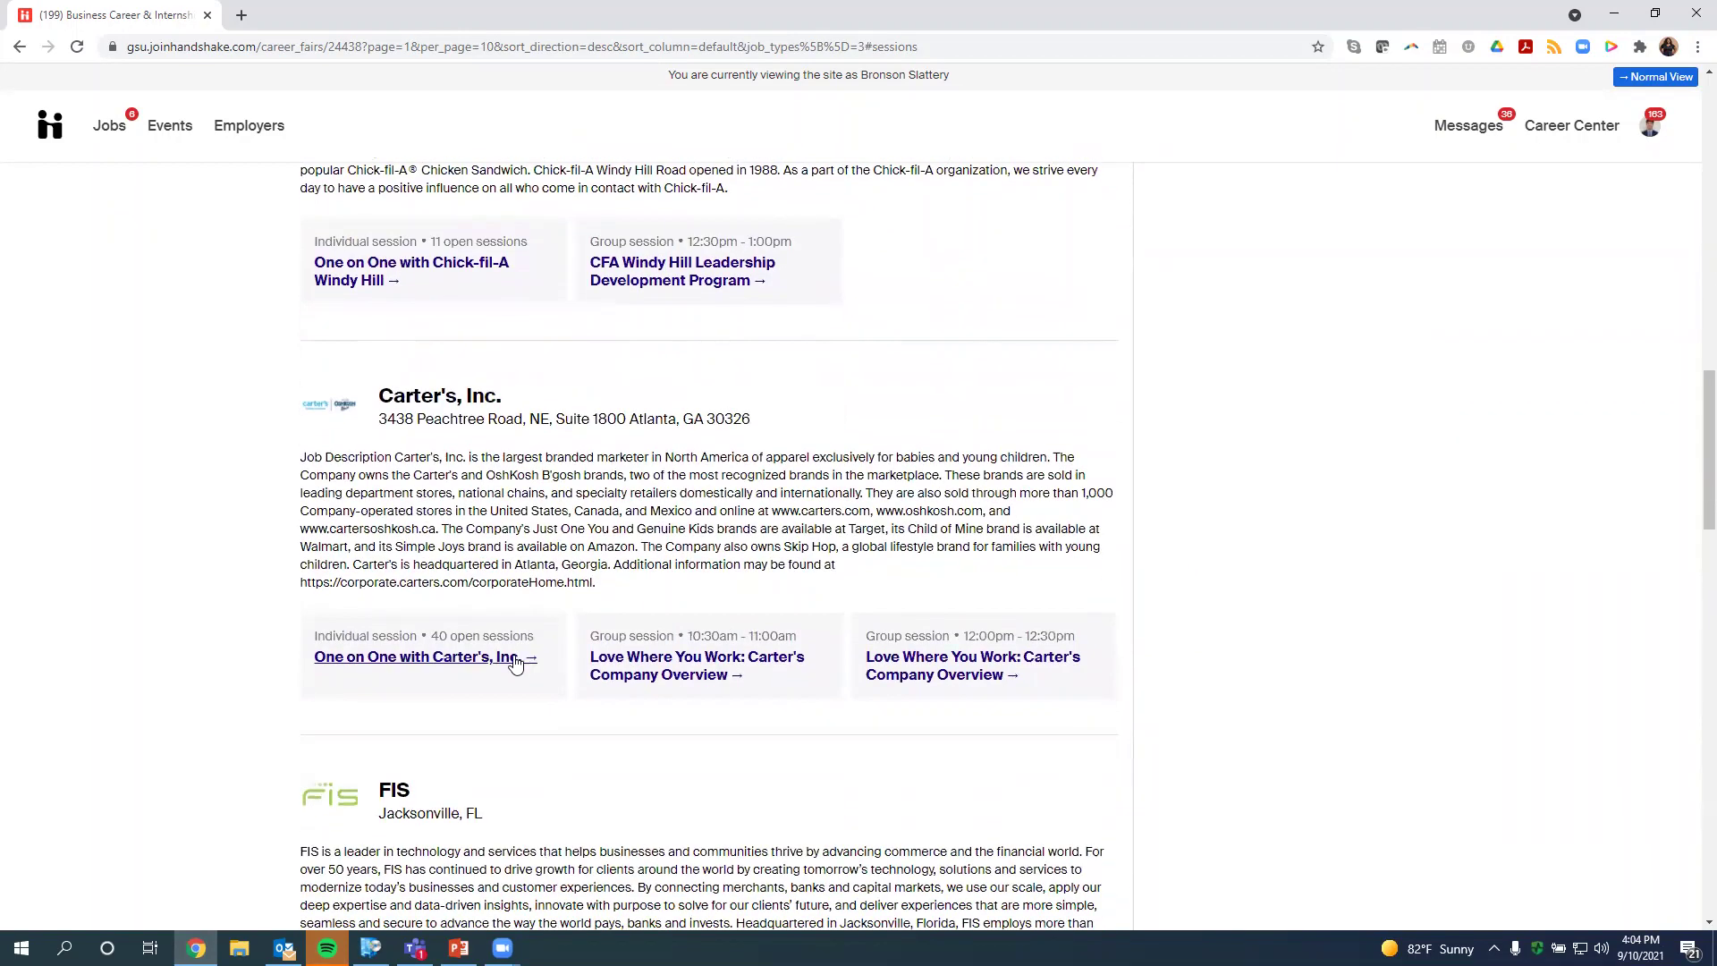
- Open Carter's One on One and book the HR Manager's 10:00am CDT slot
left_click(475, 664)
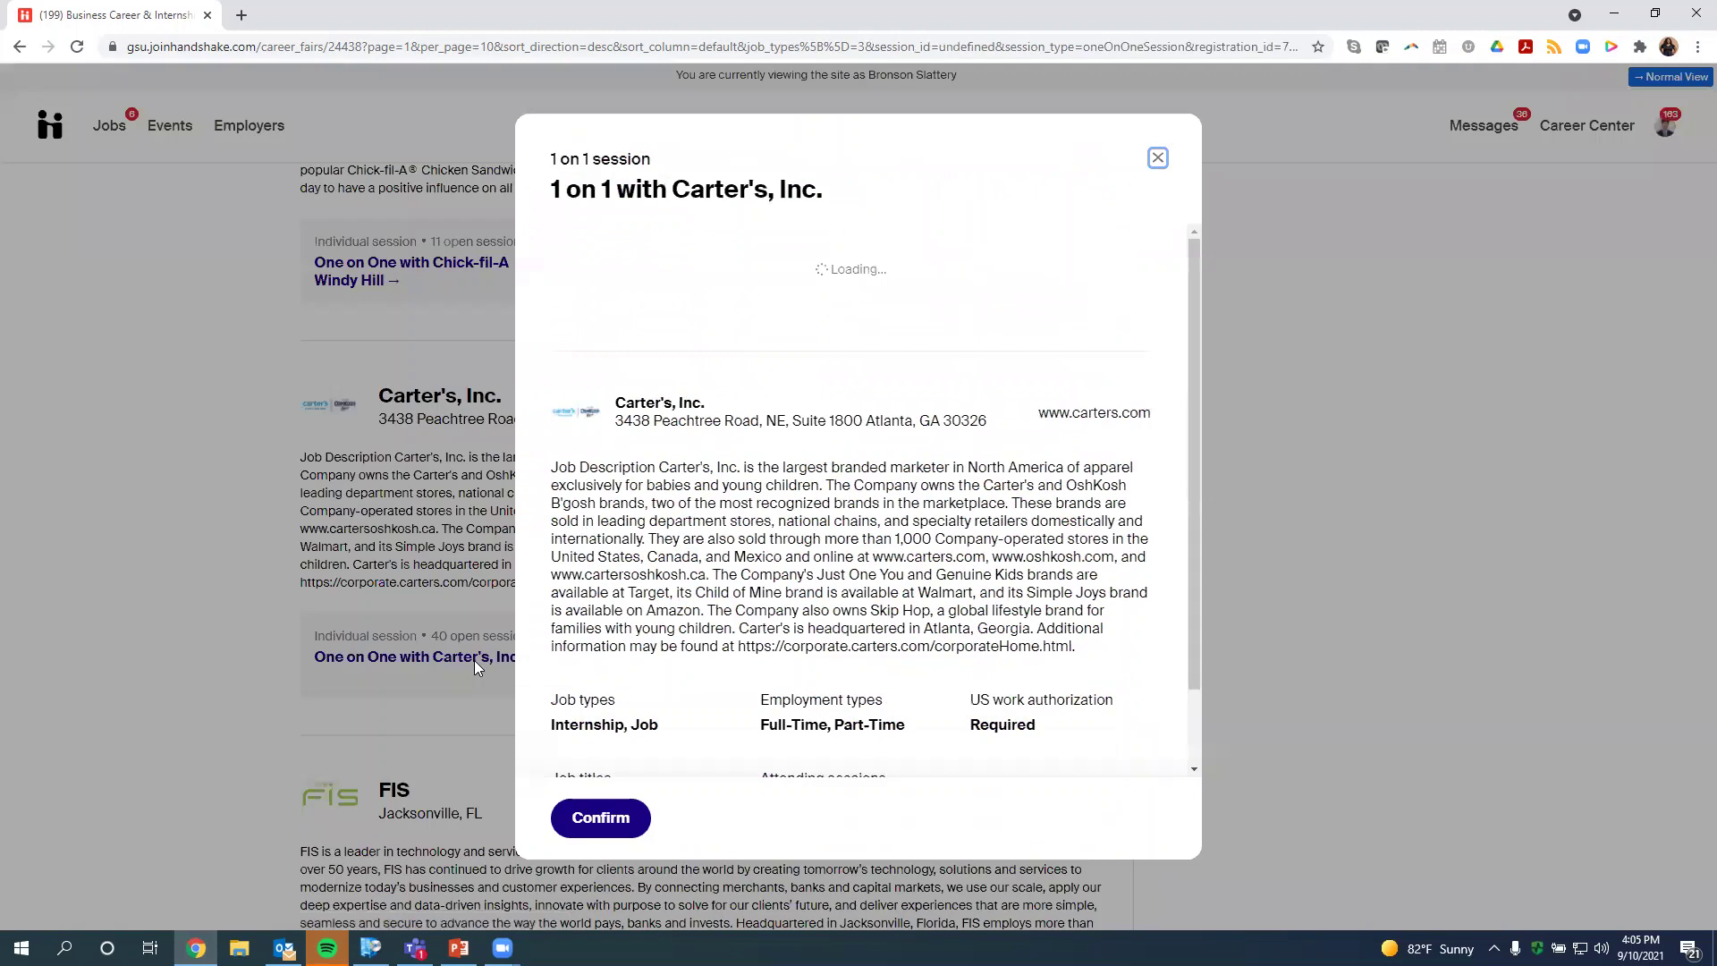
scroll(704, 637, "down", 3)
scroll(704, 637, "down", 3)
scroll(720, 626, "up", 4)
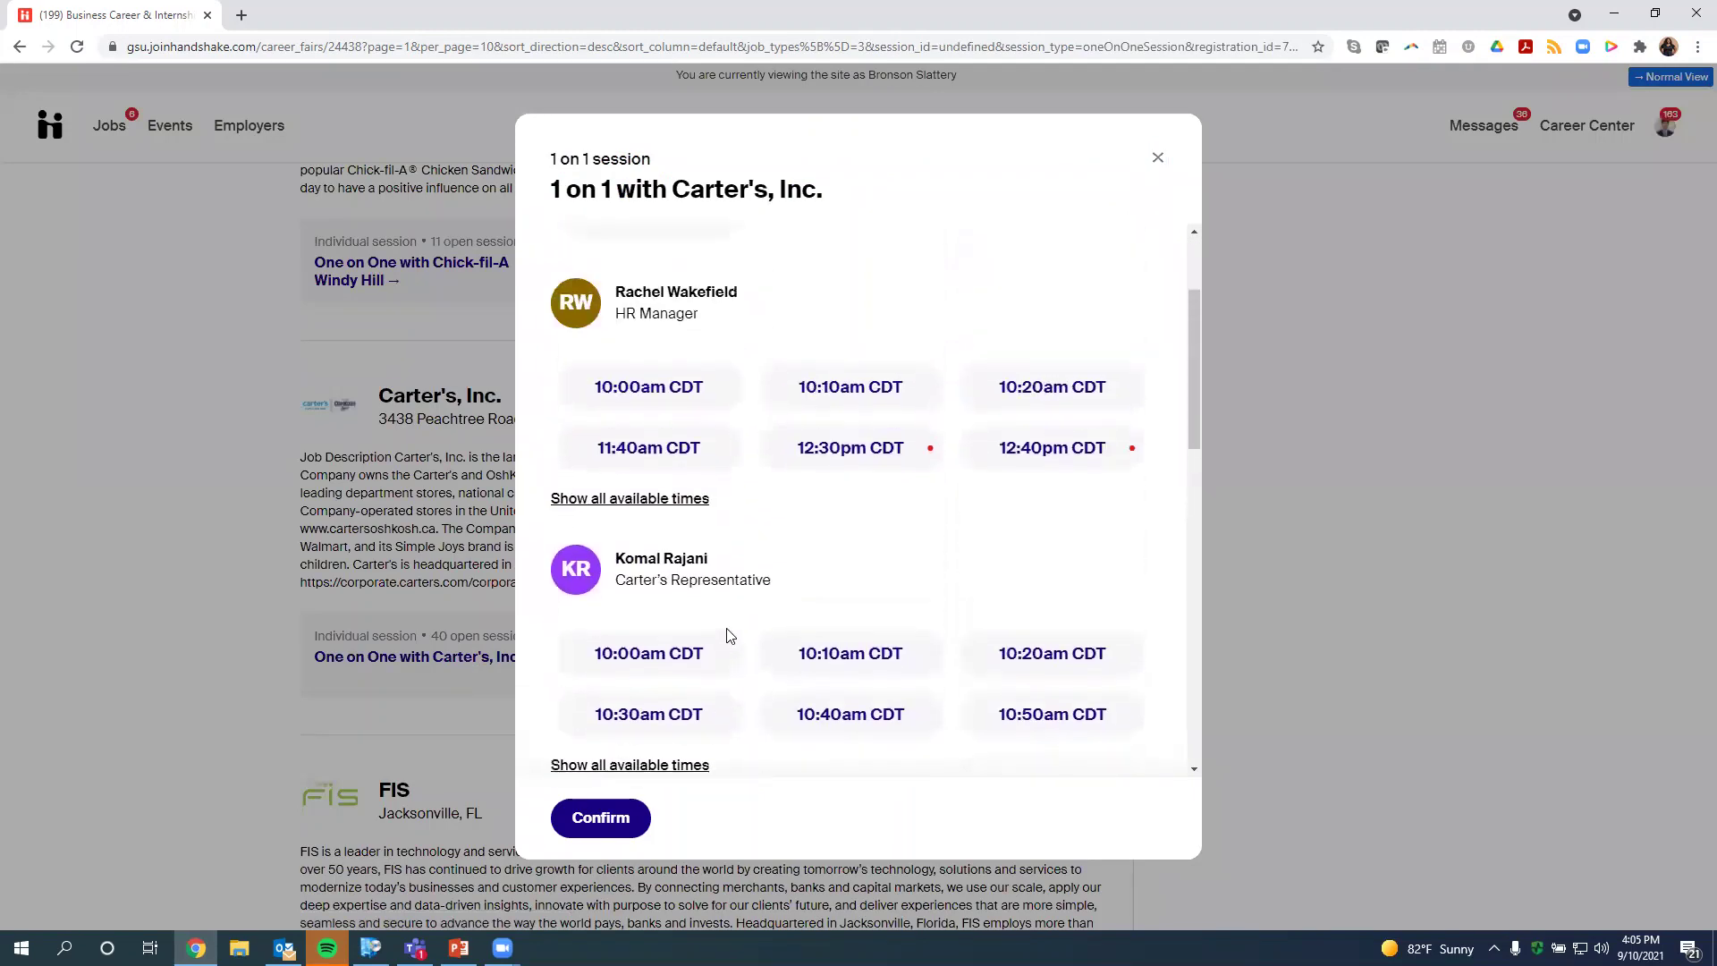
scroll(702, 572, "up", 1)
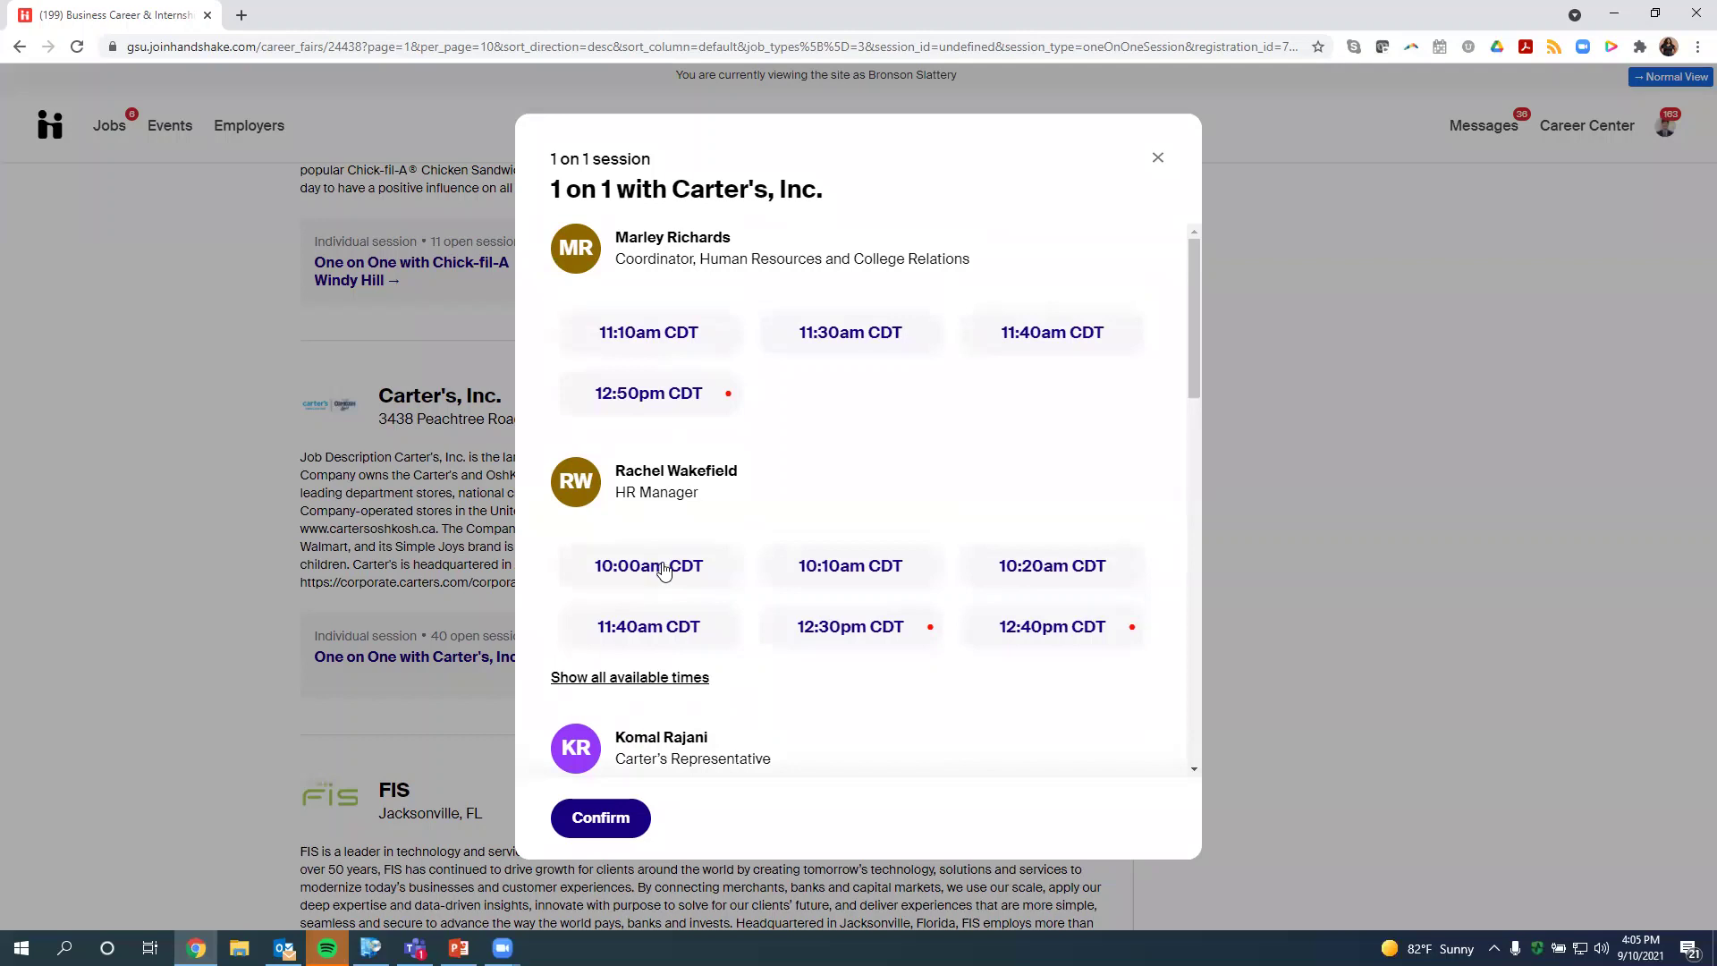
left_click(663, 570)
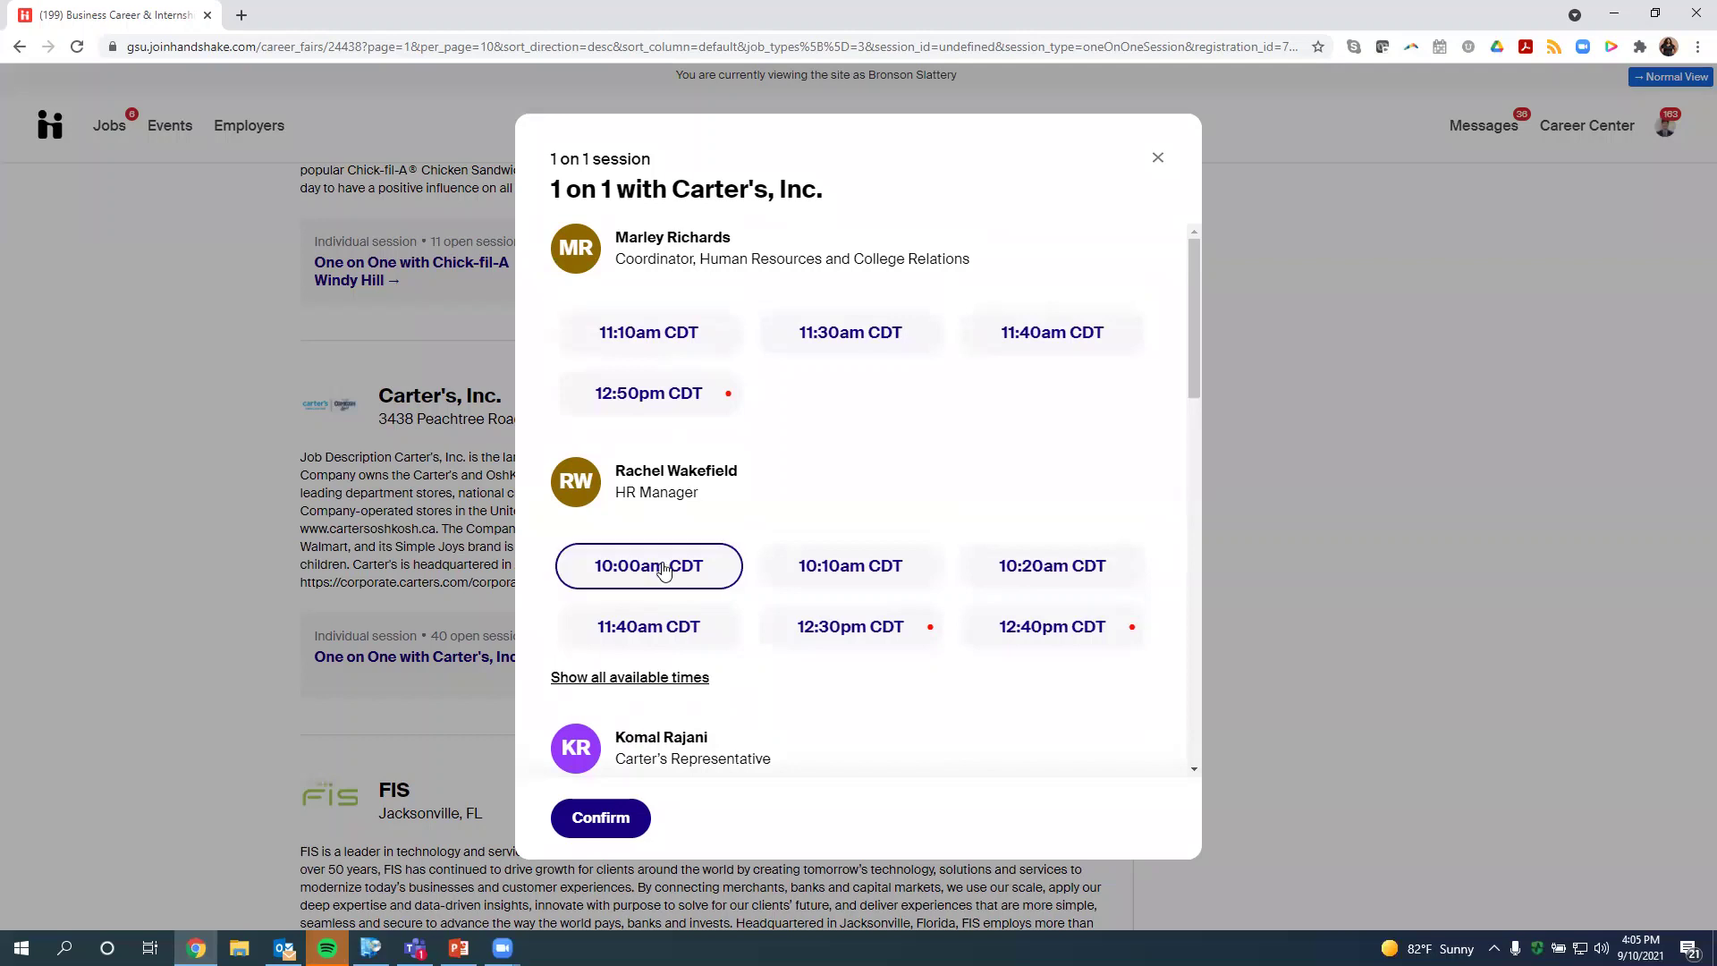
left_click(590, 819)
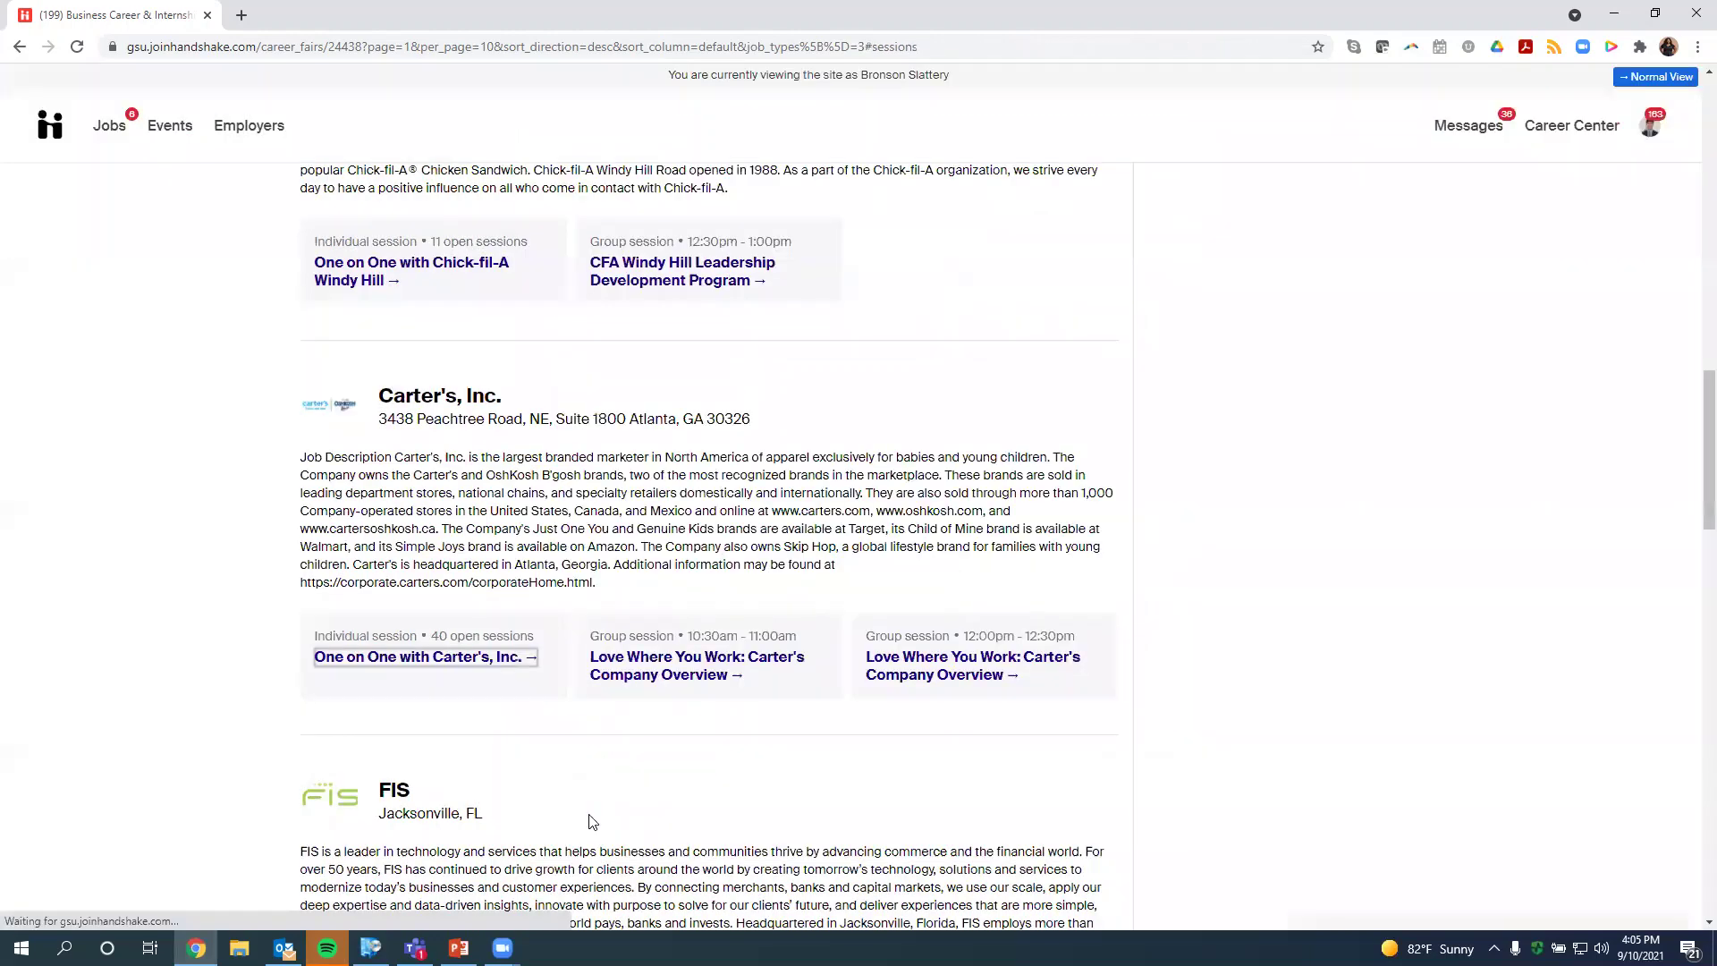
- Scroll up to see the Carter's One on One at 10:00–10:10am in Your sessions
scroll(1331, 702, "up", 3)
scroll(1330, 702, "up", 8)
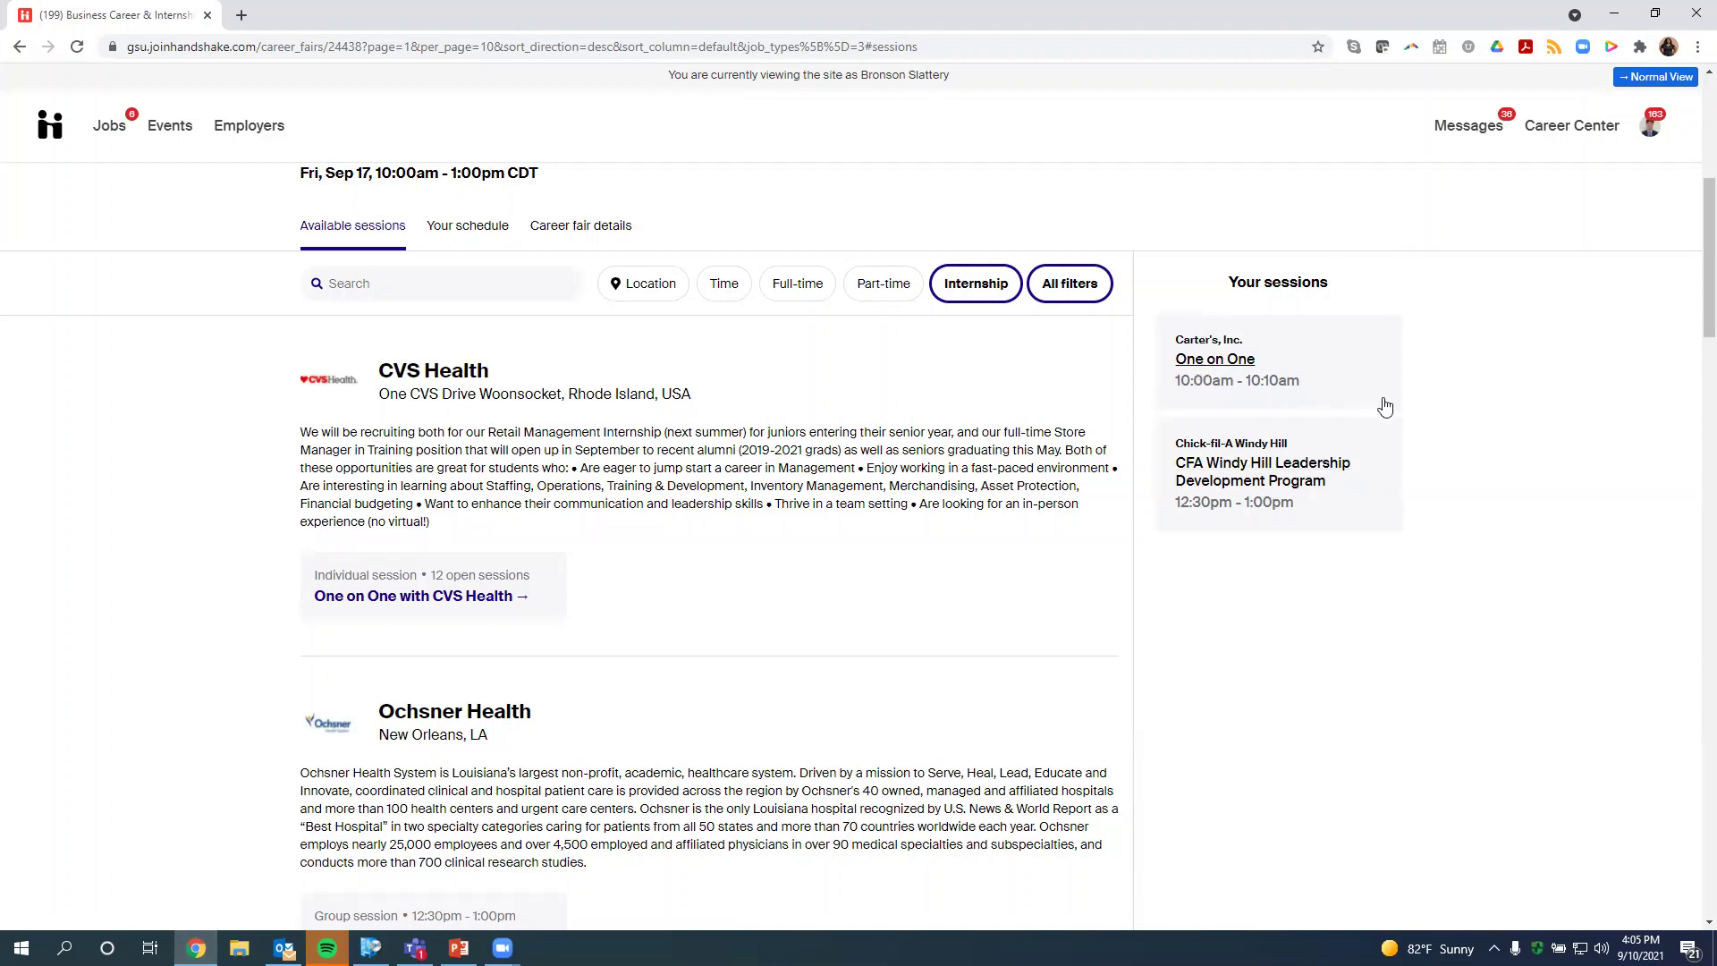
- Cancel the 10:00am Carter's One on One reservation without entering a reason
left_click(1215, 362)
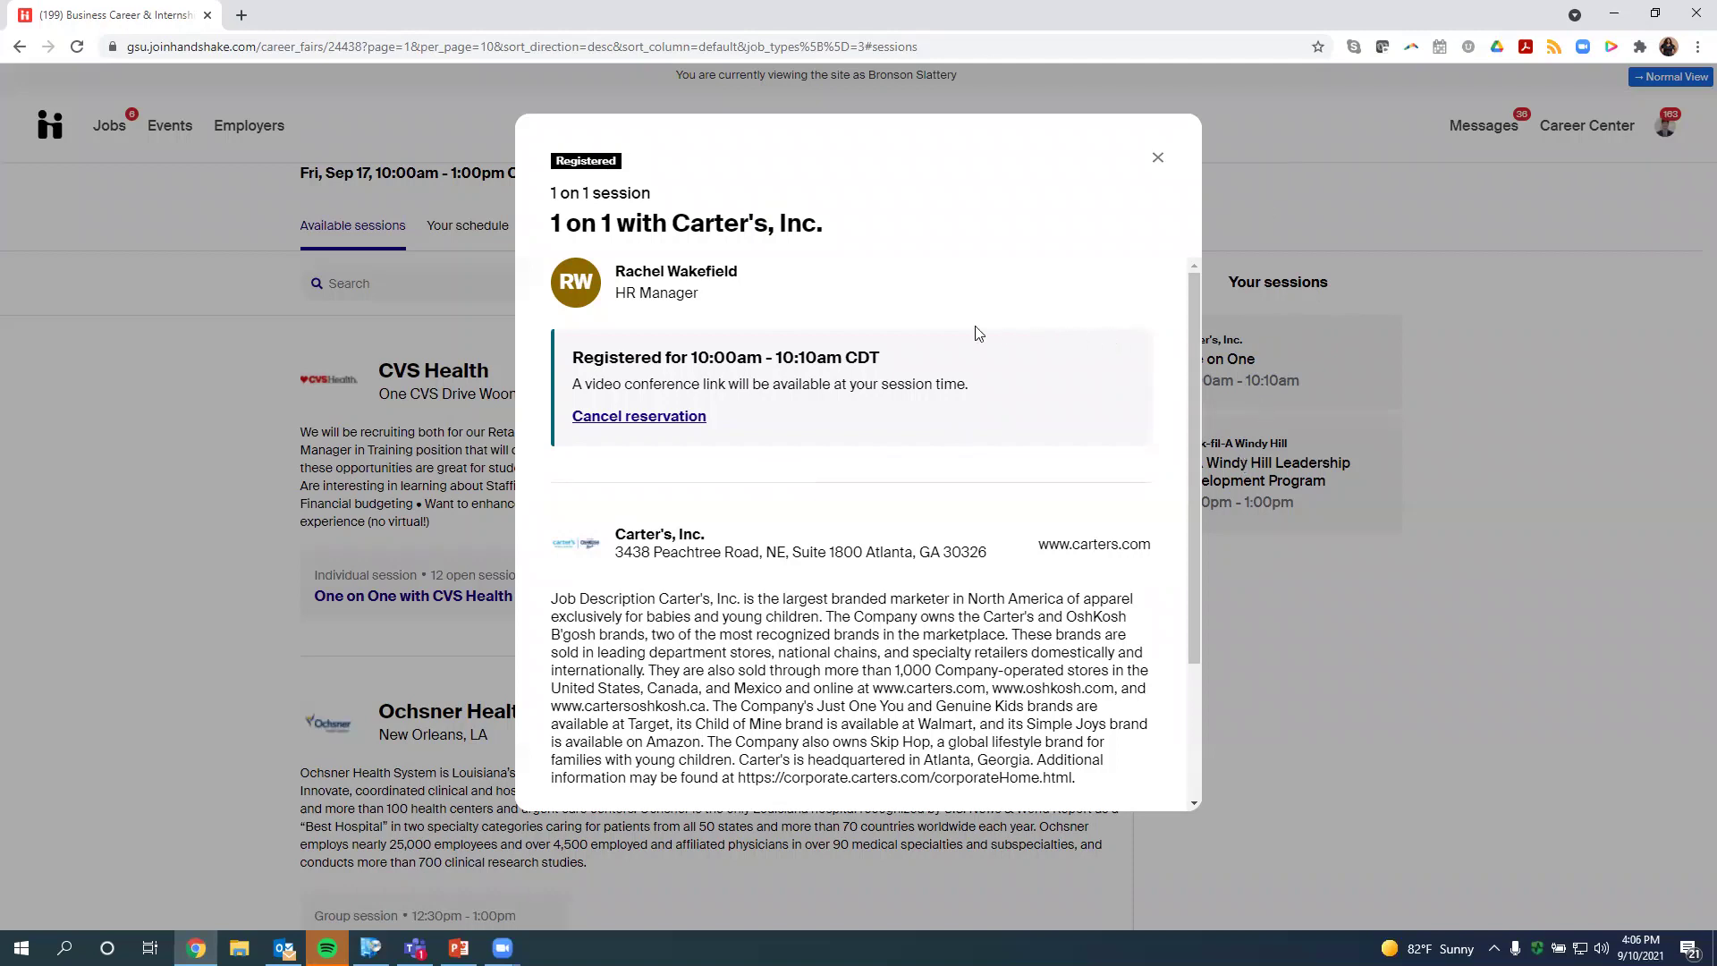
left_click(638, 418)
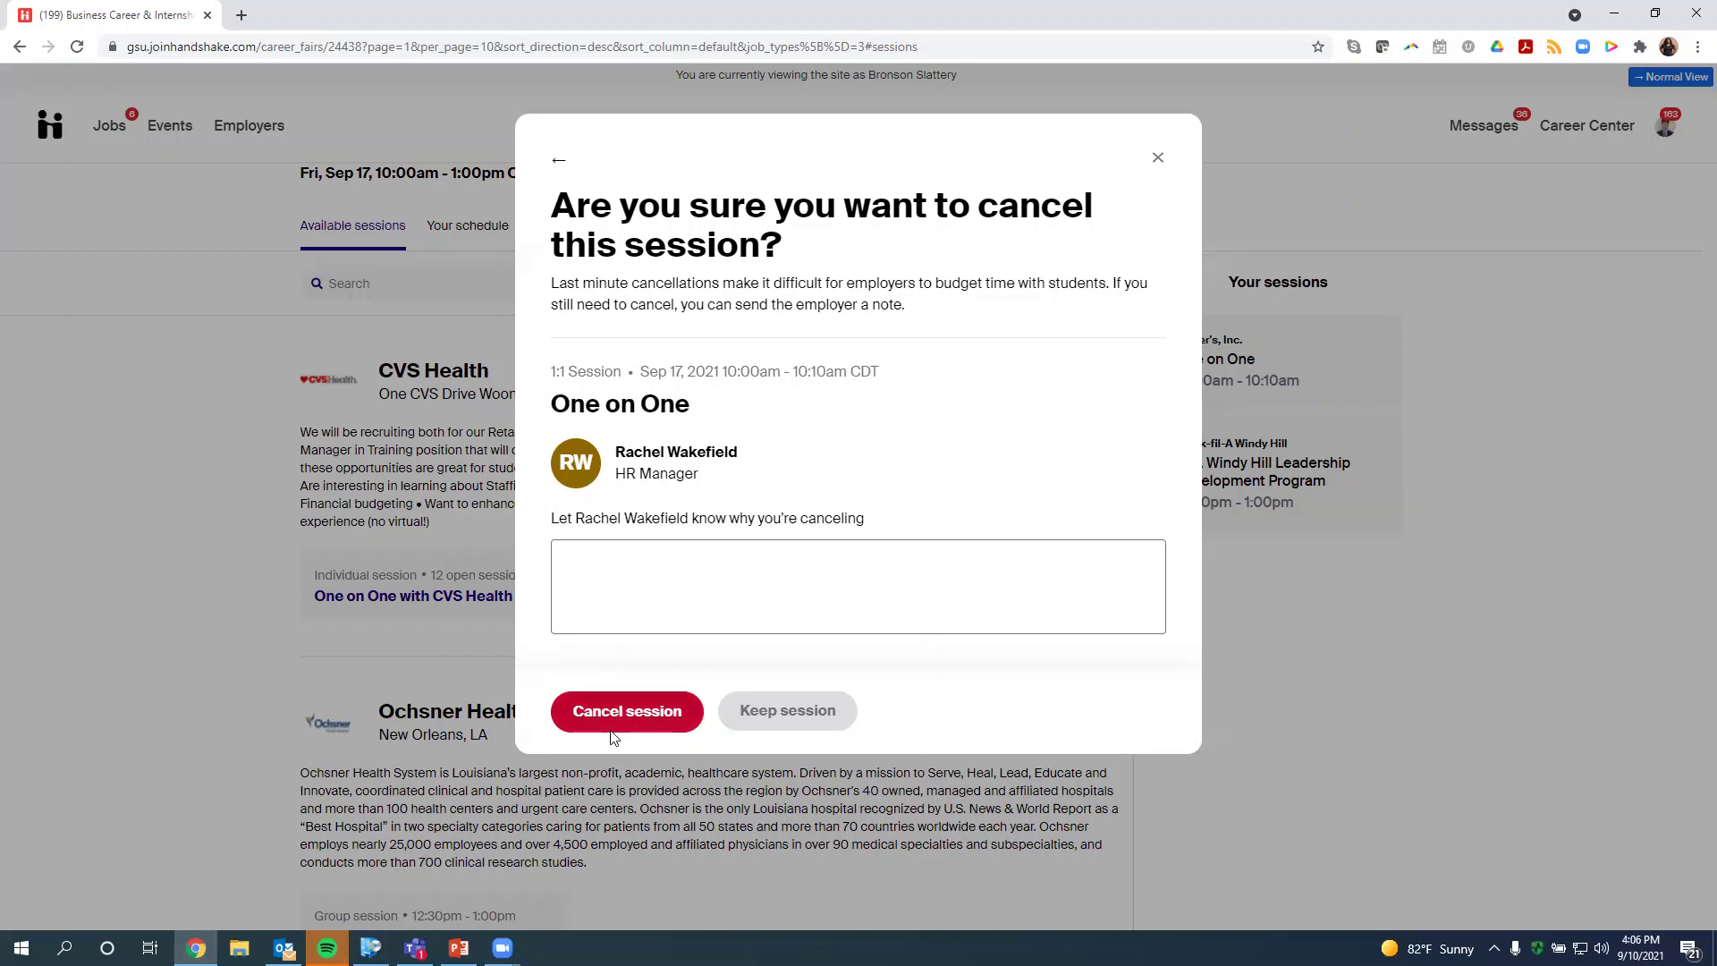
left_click(621, 594)
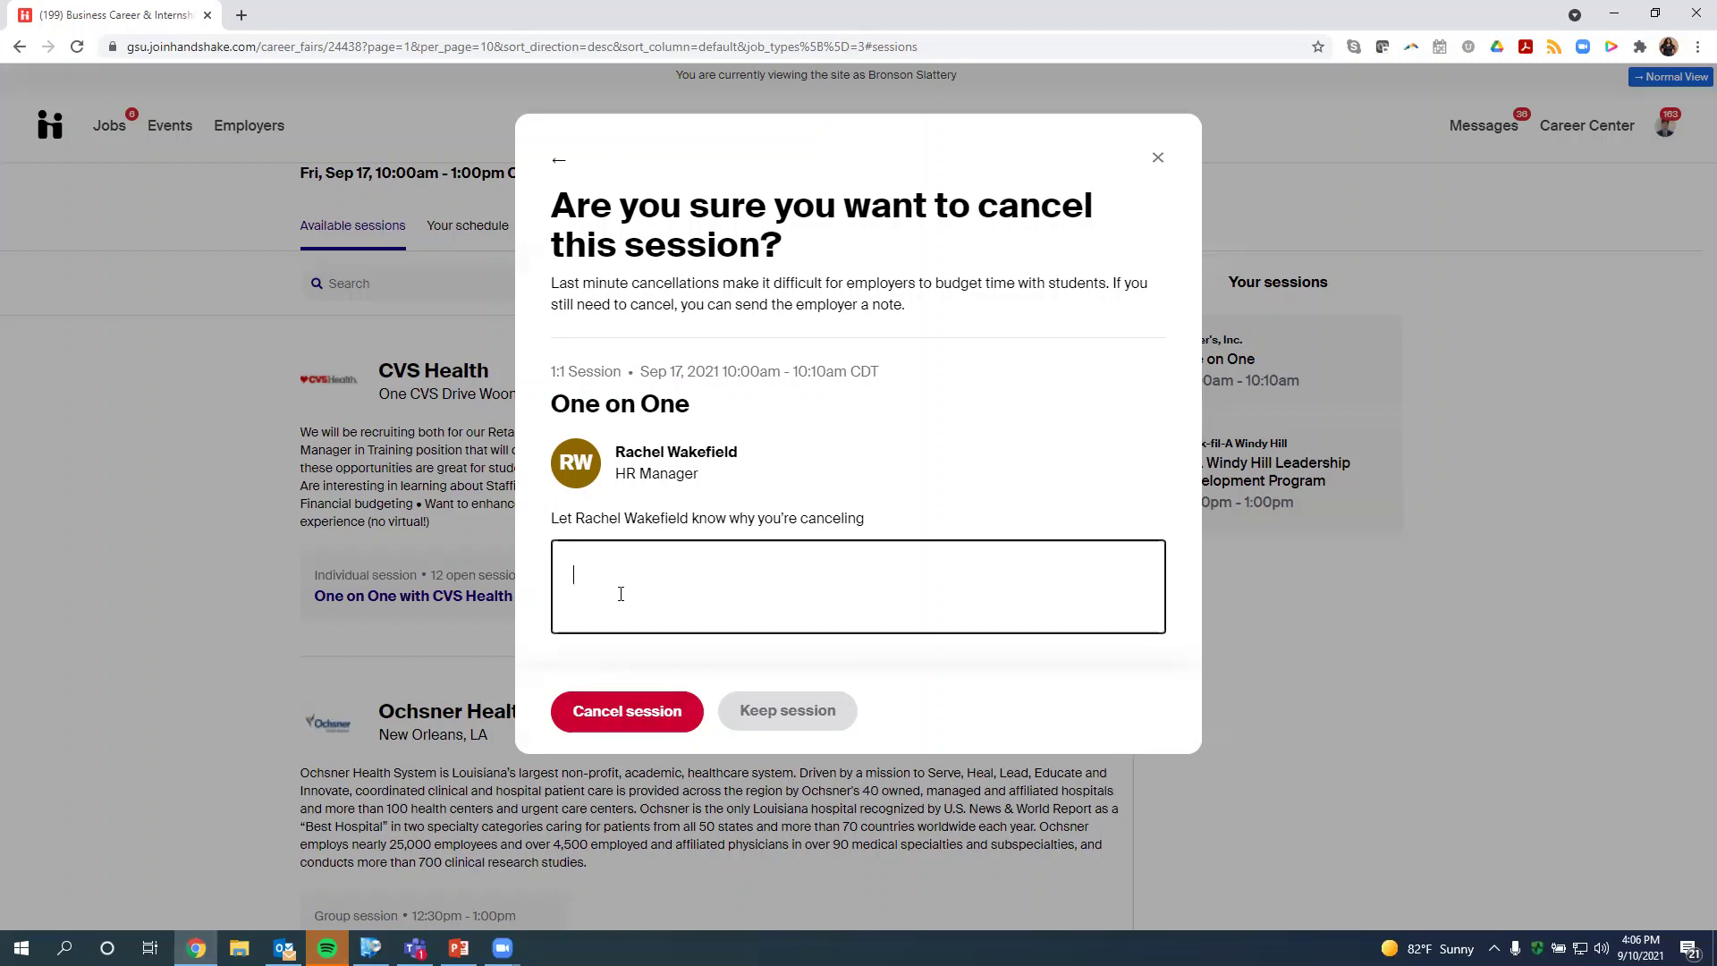
left_click(598, 713)
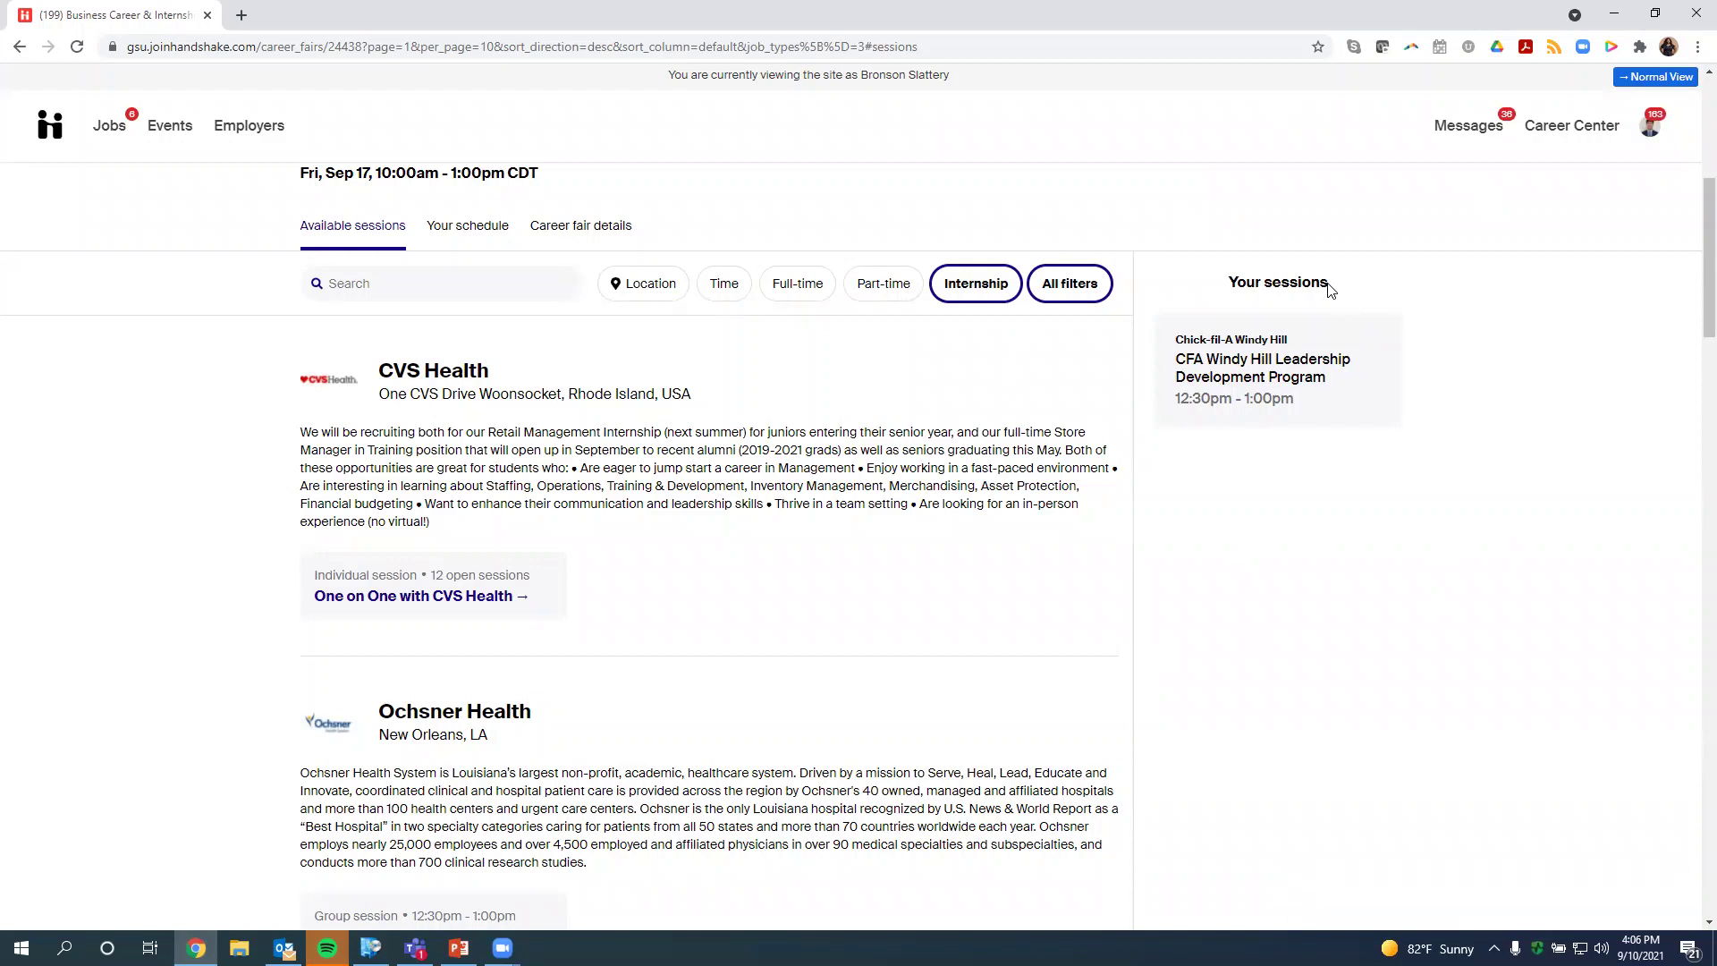
scroll(1143, 643, "down", 1)
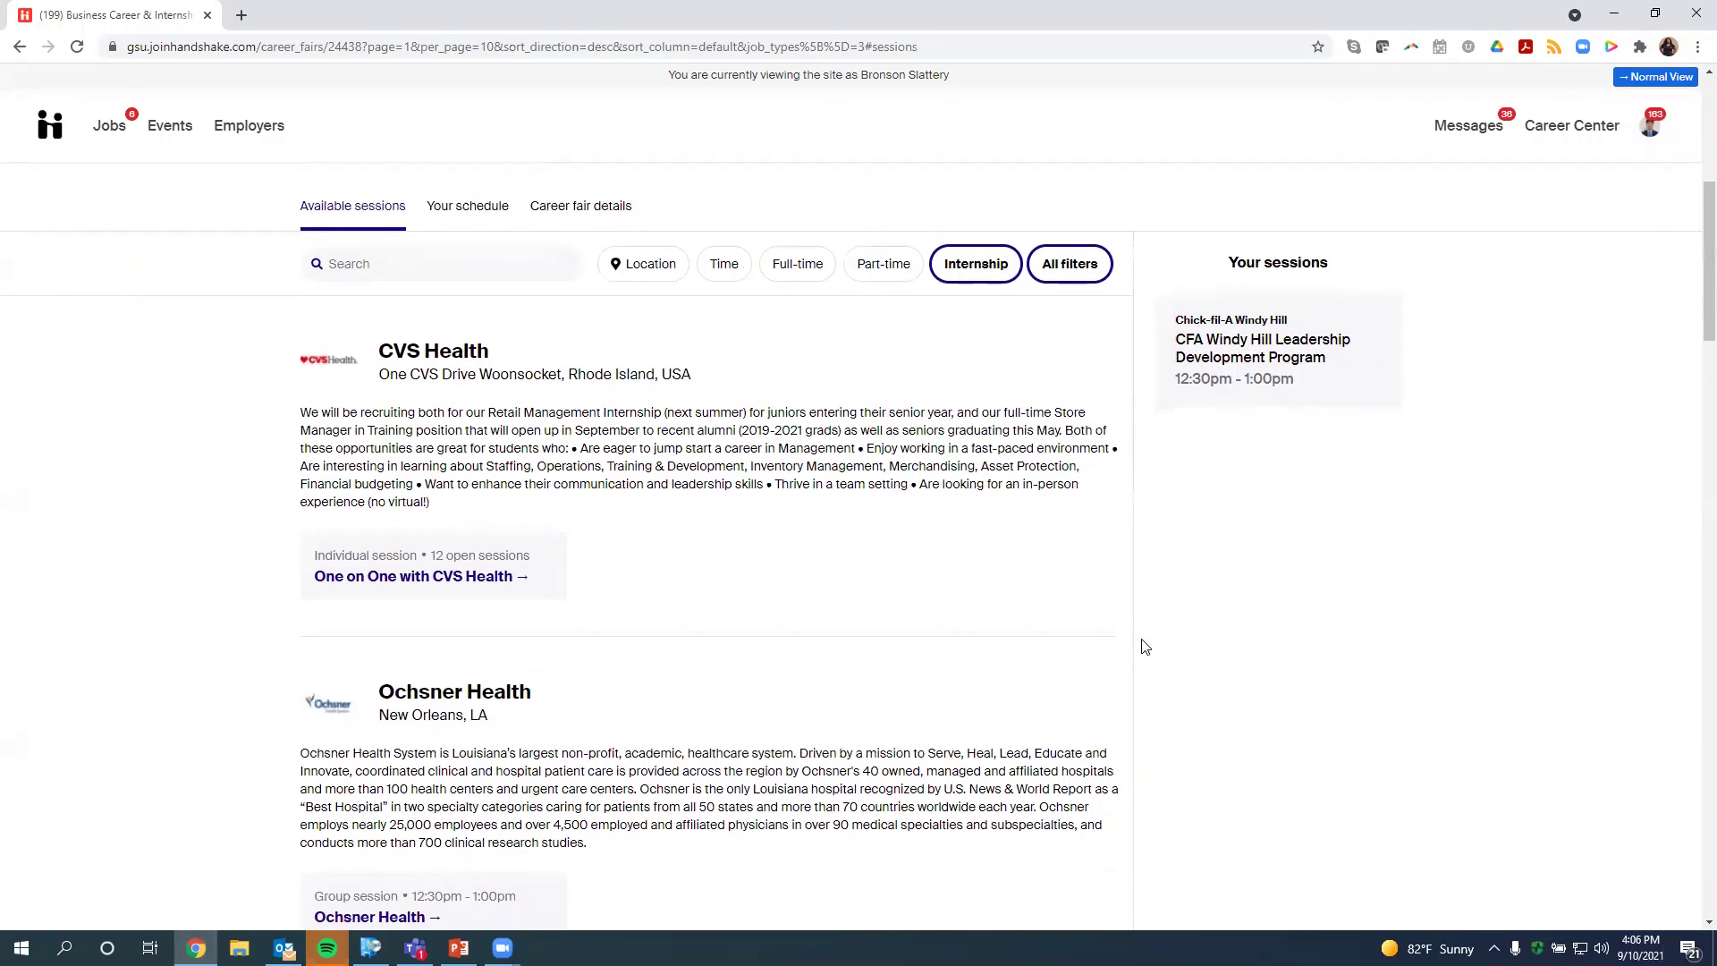
scroll(1145, 645, "up", 1)
scroll(1145, 645, "up", 5)
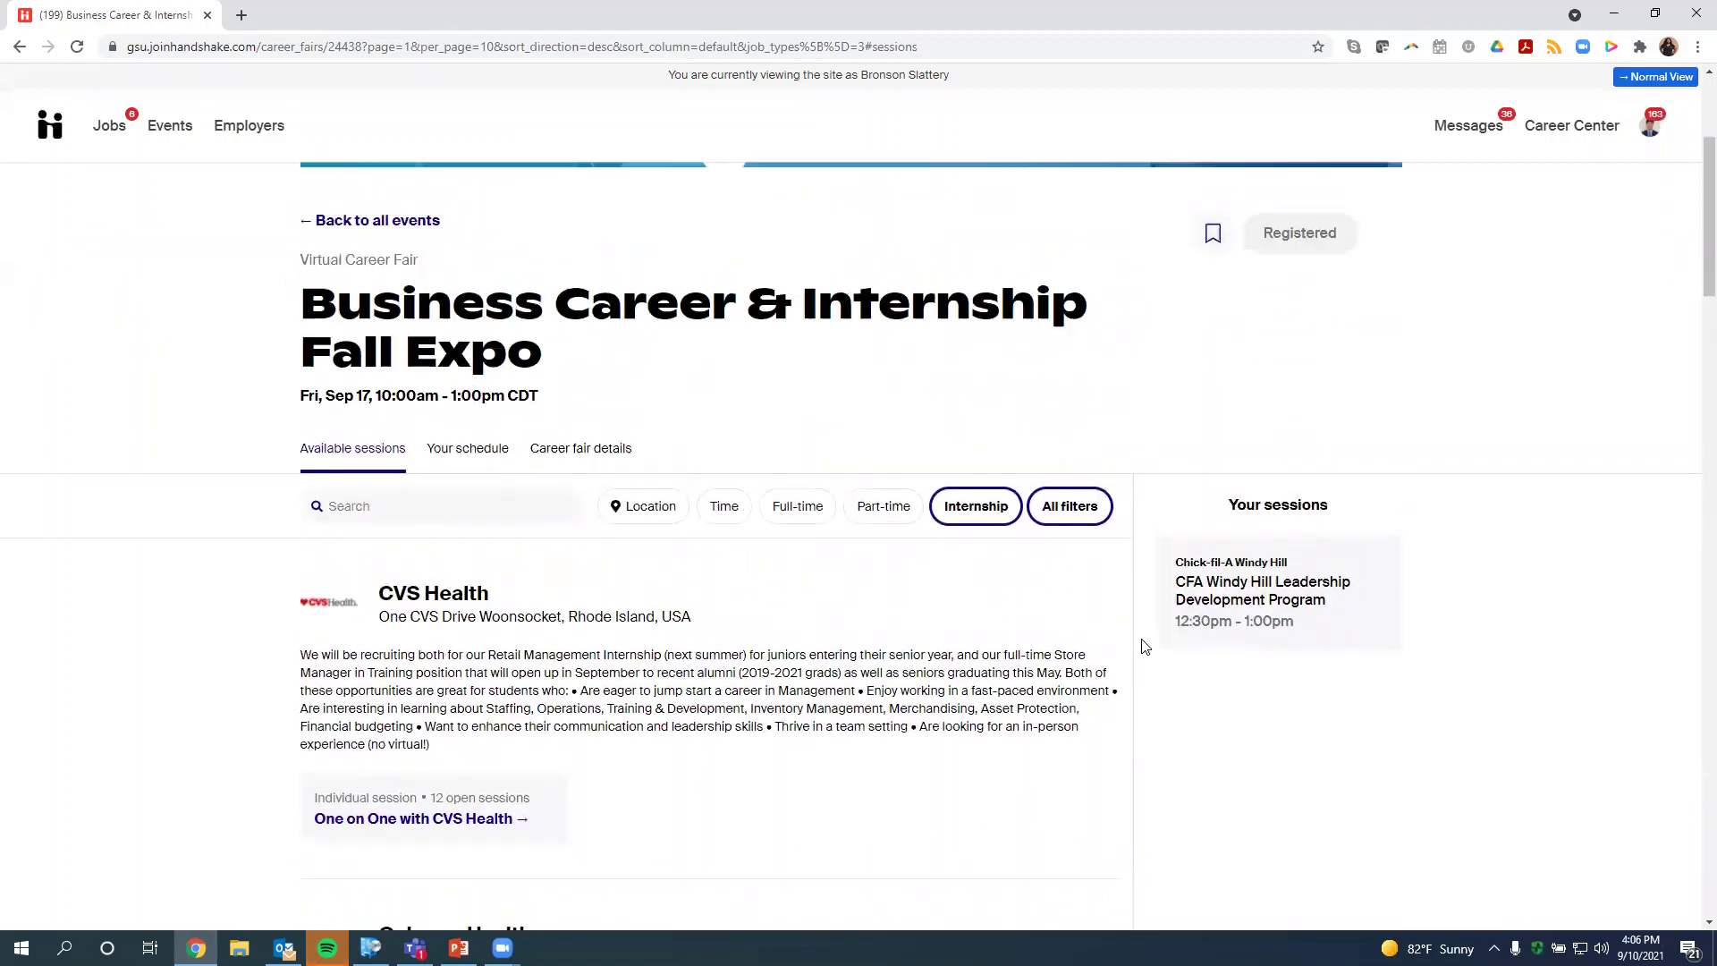